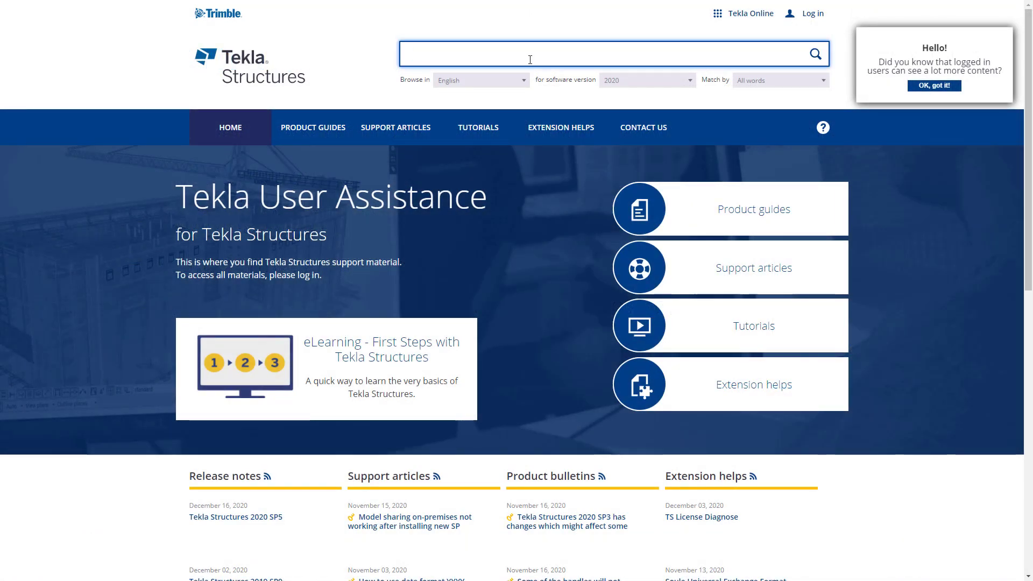
Search Tekla User Assistance for 'linking documents' and scroll through the results.
{"action": "type", "text": "link"}
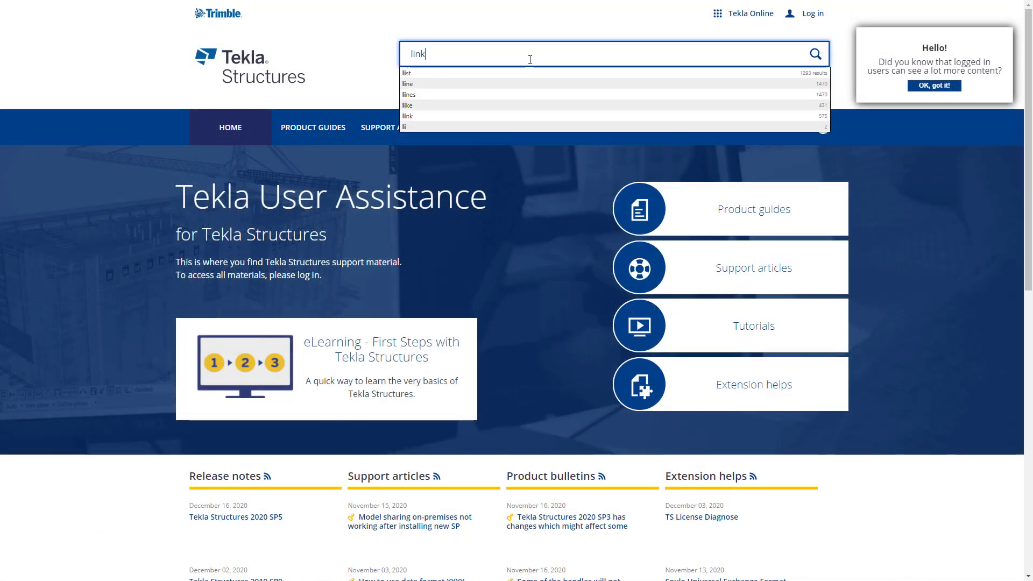
{"action": "type", "text": "ing documents"}
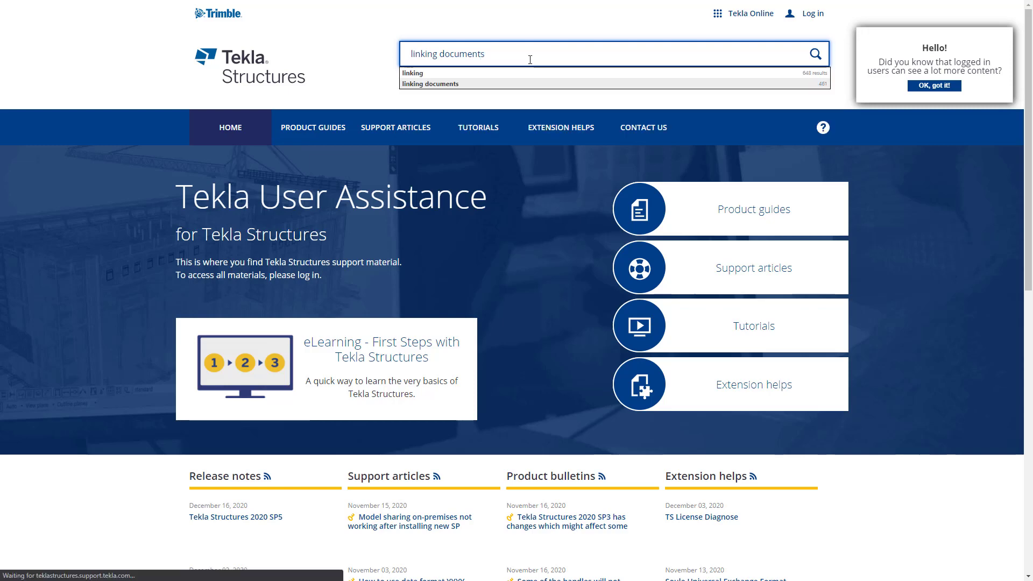
{"action": "key", "text": "Return"}
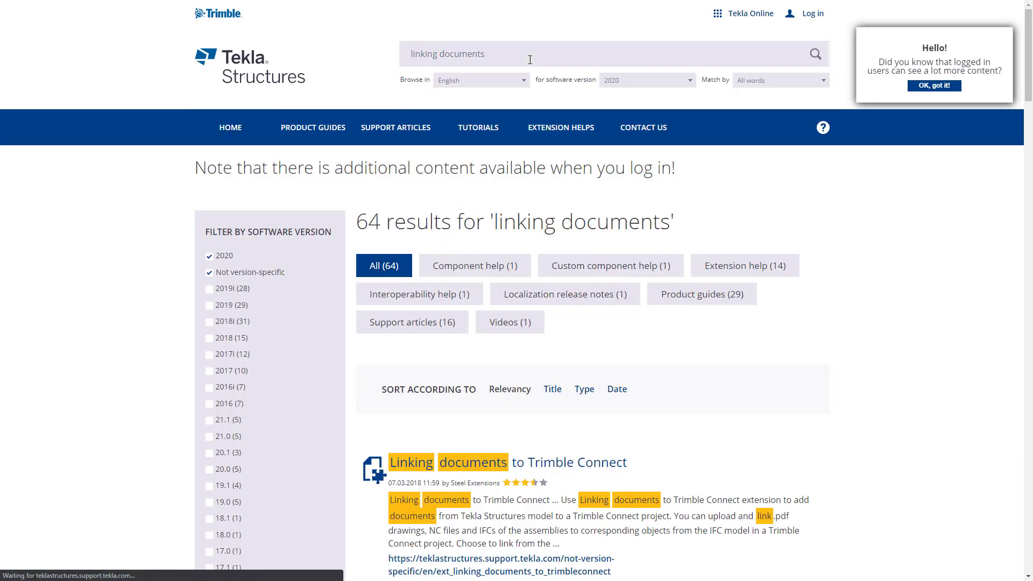
{"action": "scroll", "coordinate": [517, 417], "scroll_direction": "down", "scroll_amount": 7}
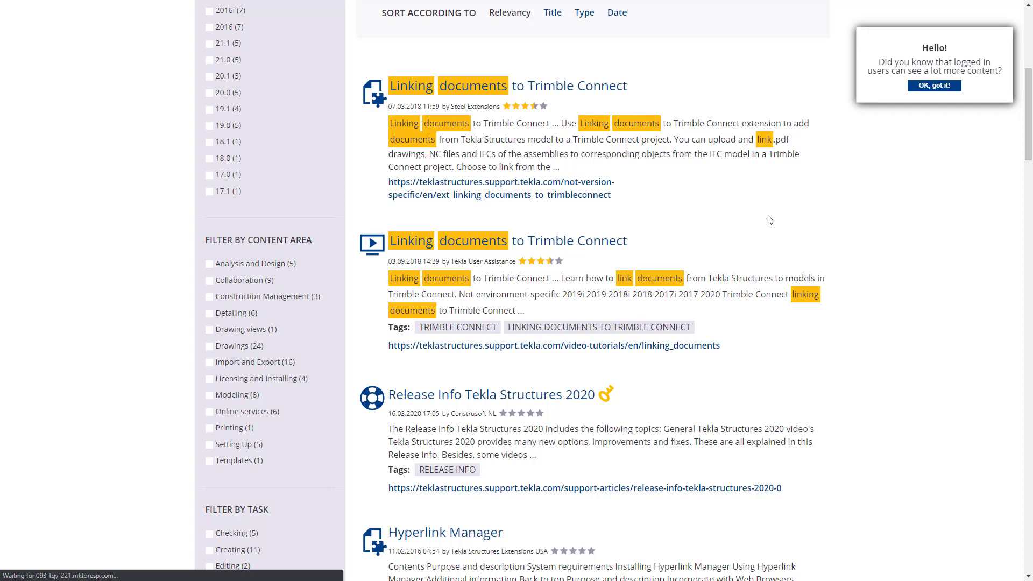
{"action": "scroll", "coordinate": [769, 219], "scroll_direction": "down", "scroll_amount": 4}
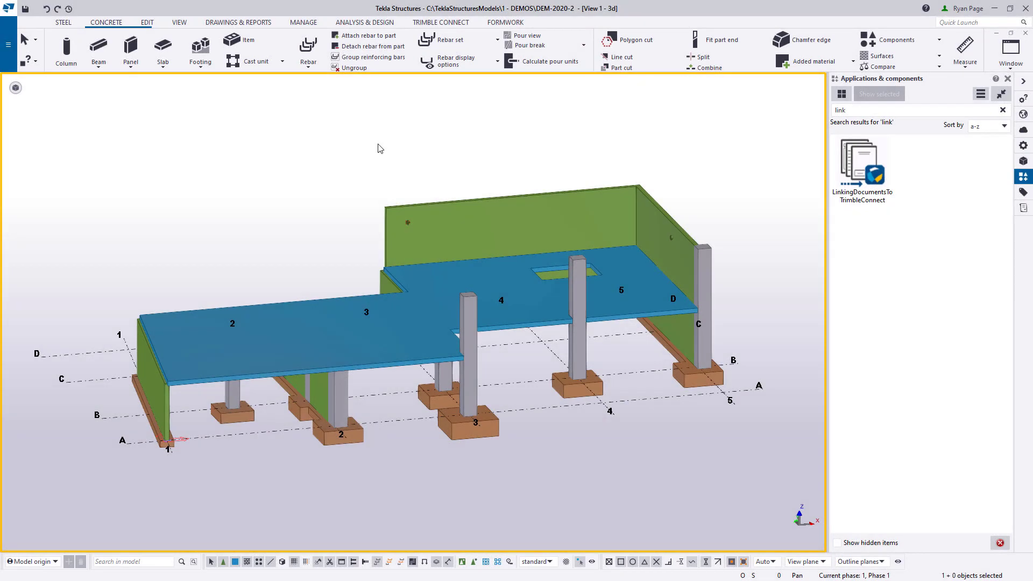
Show the model transparent then solid, switch to Pour view, and open the 3D view's representation options.
{"action": "key", "text": "ctrl+2"}
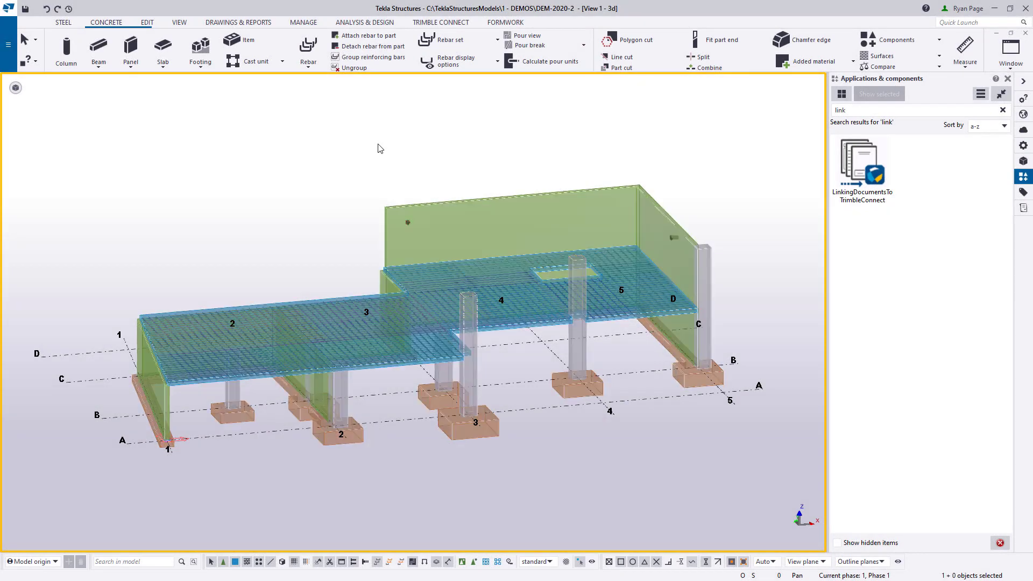
{"action": "key", "text": "ctrl+4"}
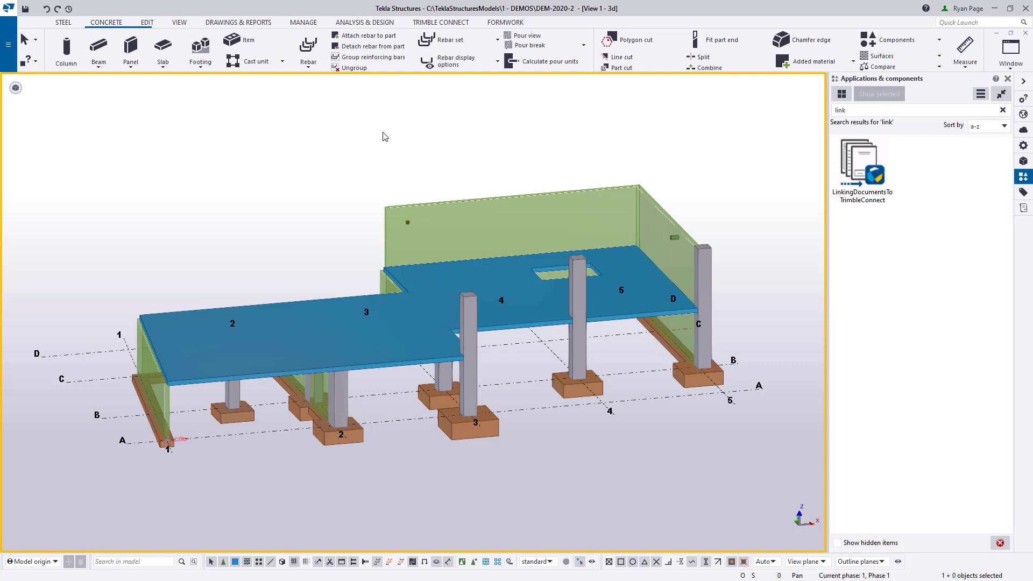
{"action": "left_click", "coordinate": [541, 35]}
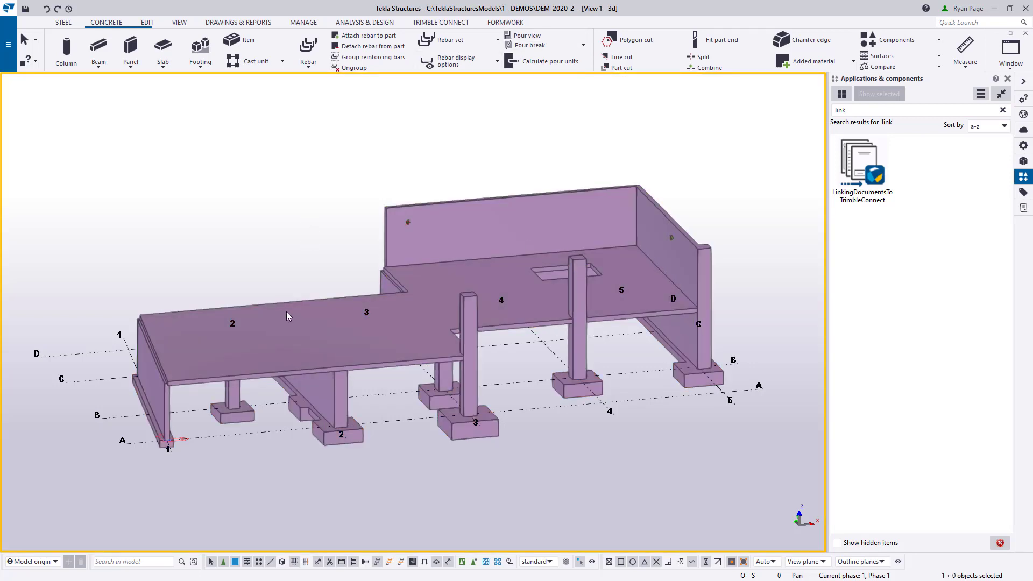
{"action": "left_click", "coordinate": [17, 89]}
{"action": "left_click", "coordinate": [128, 105]}
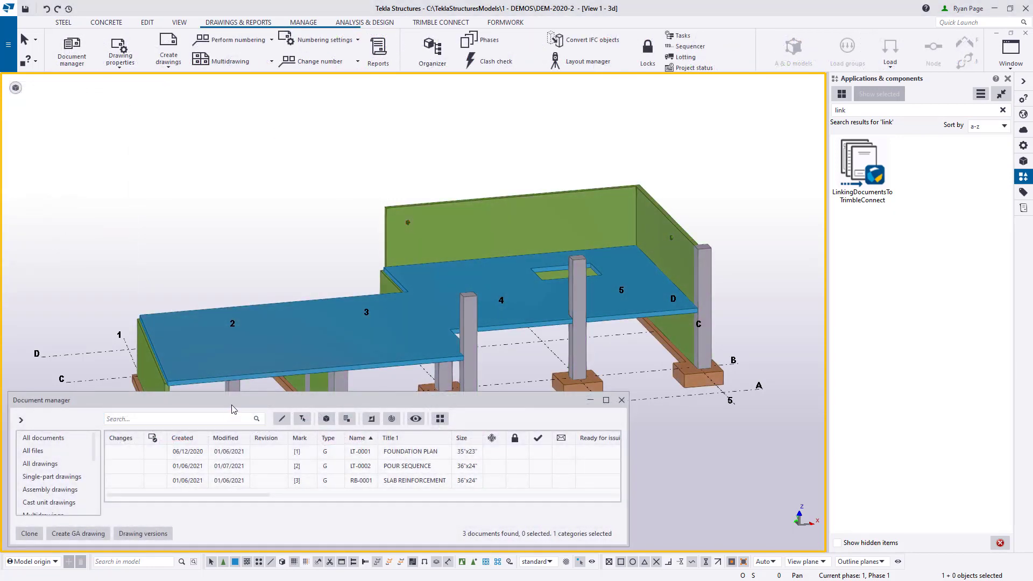
Open the FOUNDATION PLAN drawing, then step through POUR SEQUENCE and SLAB REINFORCEMENT.
{"action": "double_click", "coordinate": [438, 452]}
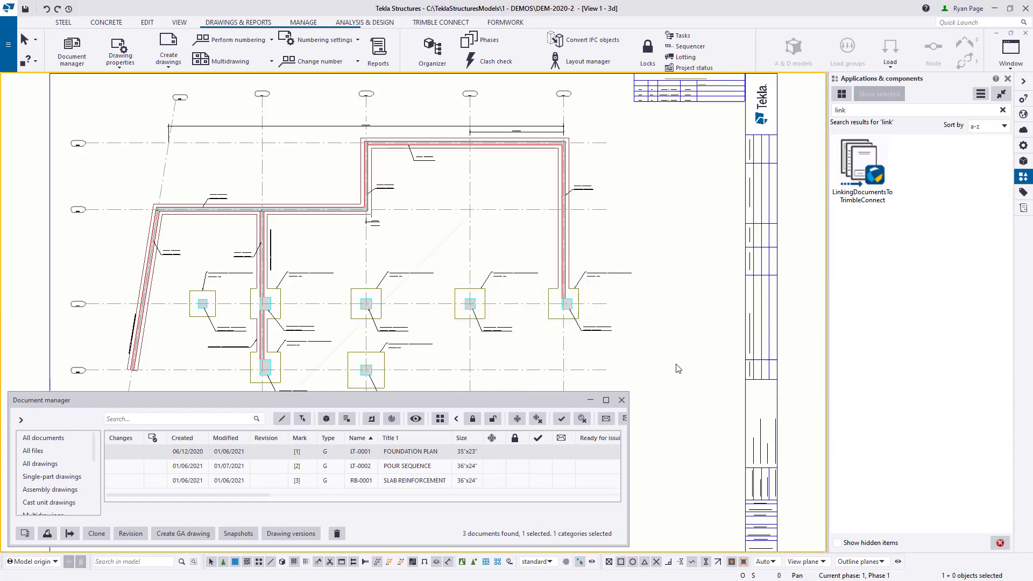
{"action": "key", "text": "ctrl+Page_Down"}
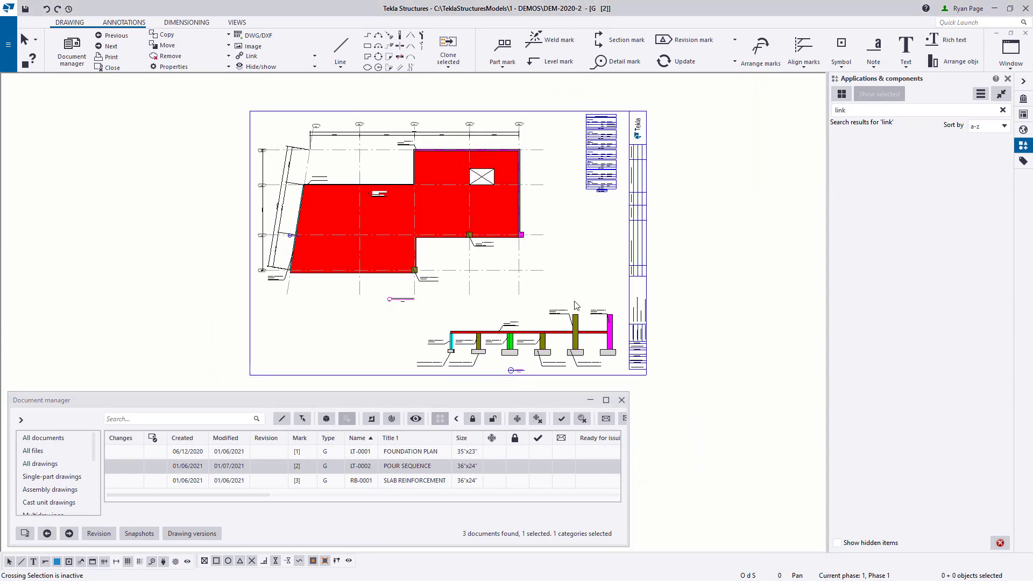
{"action": "key", "text": "ctrl+Page_Down"}
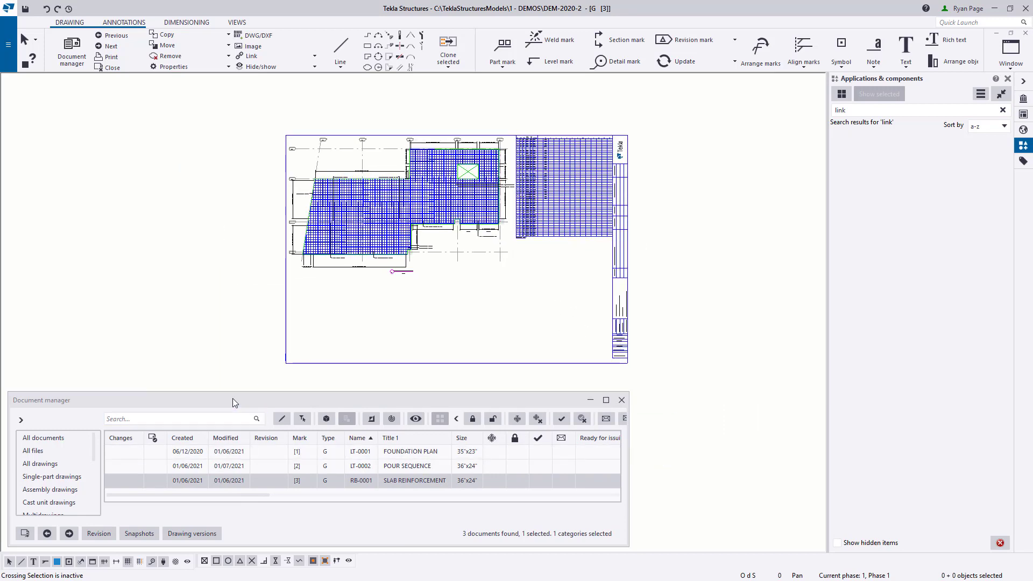
List all files in Document manager, select 3 - RB-0001.pdf, filter to GA drawings, and hide the category list.
{"action": "left_click_drag", "start_coordinate": [319, 386], "coordinate": [319, 330]}
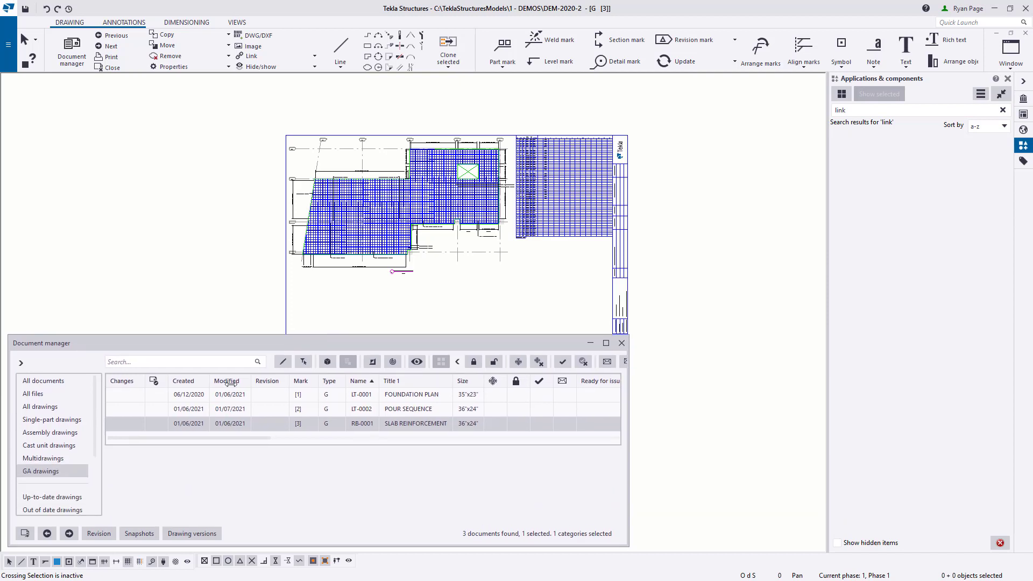
{"action": "left_click", "coordinate": [33, 393]}
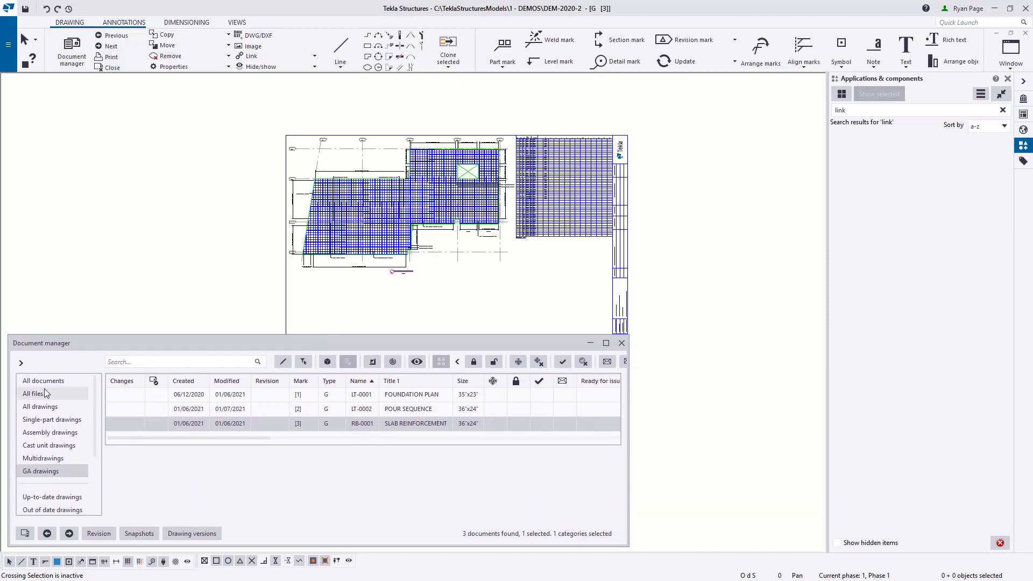
{"action": "left_click", "coordinate": [447, 425]}
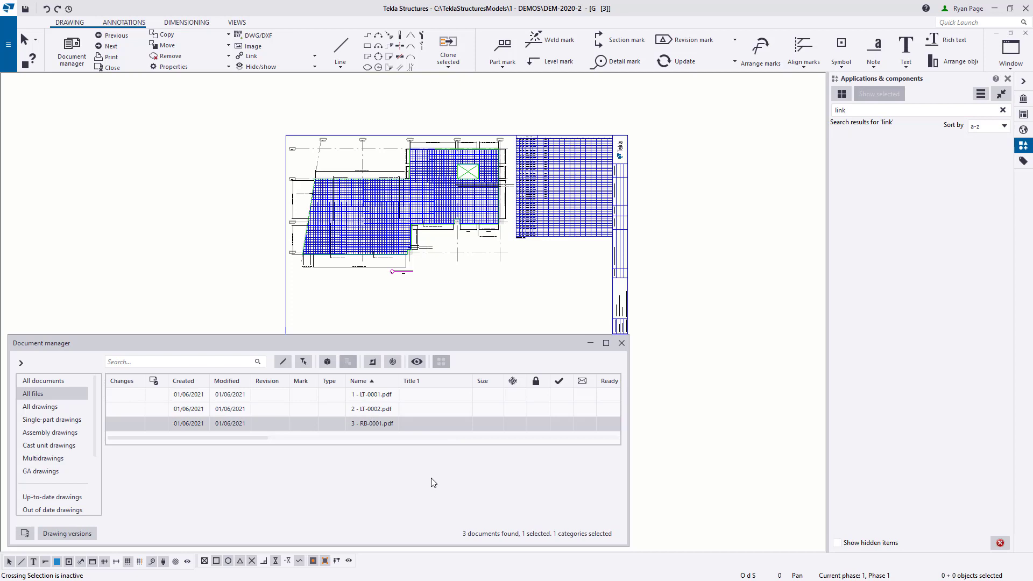
{"action": "left_click", "coordinate": [51, 445]}
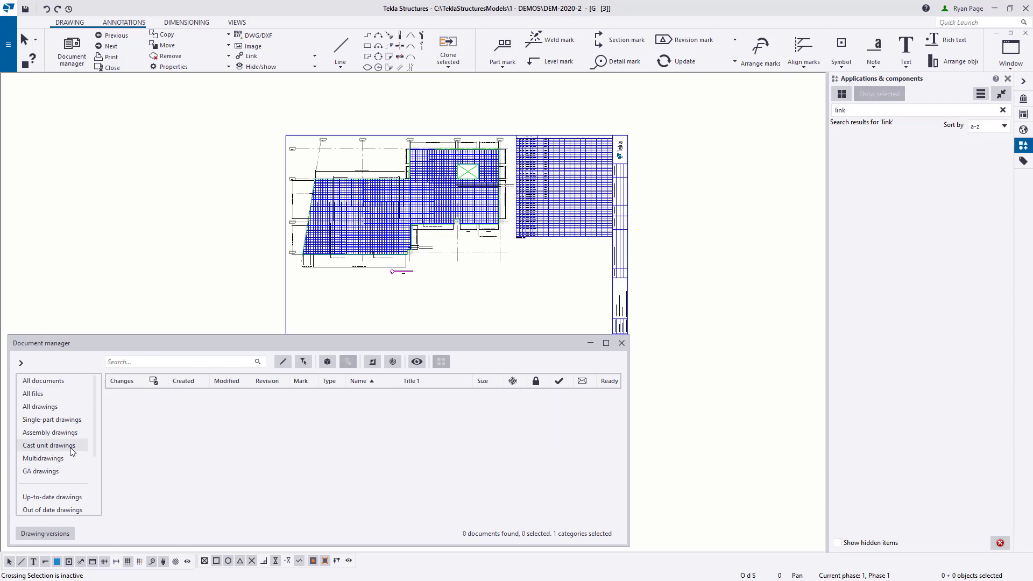
{"action": "left_click", "coordinate": [55, 471]}
{"action": "left_click_drag", "start_coordinate": [249, 333], "coordinate": [254, 384]}
{"action": "left_click", "coordinate": [21, 412]}
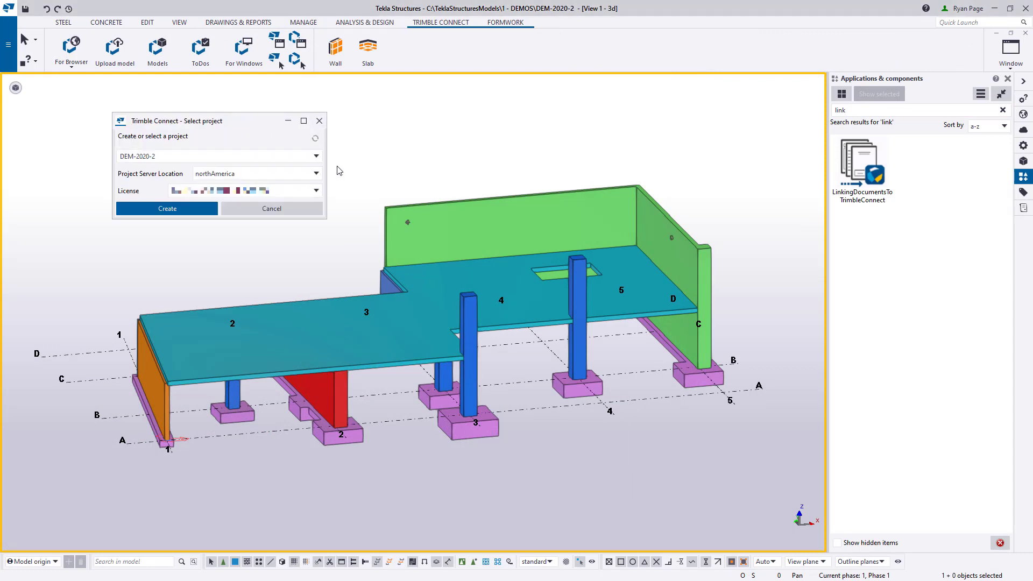
Choose a license for the DEM-2020-2 Trimble Connect project on the northAmerica server.
{"action": "left_click", "coordinate": [316, 191]}
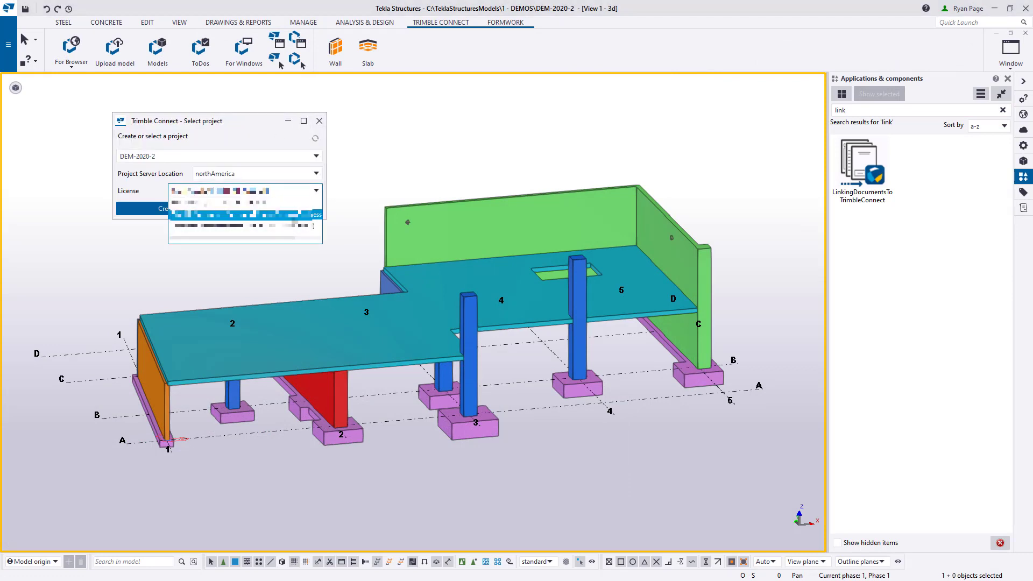
{"action": "left_click", "coordinate": [198, 214]}
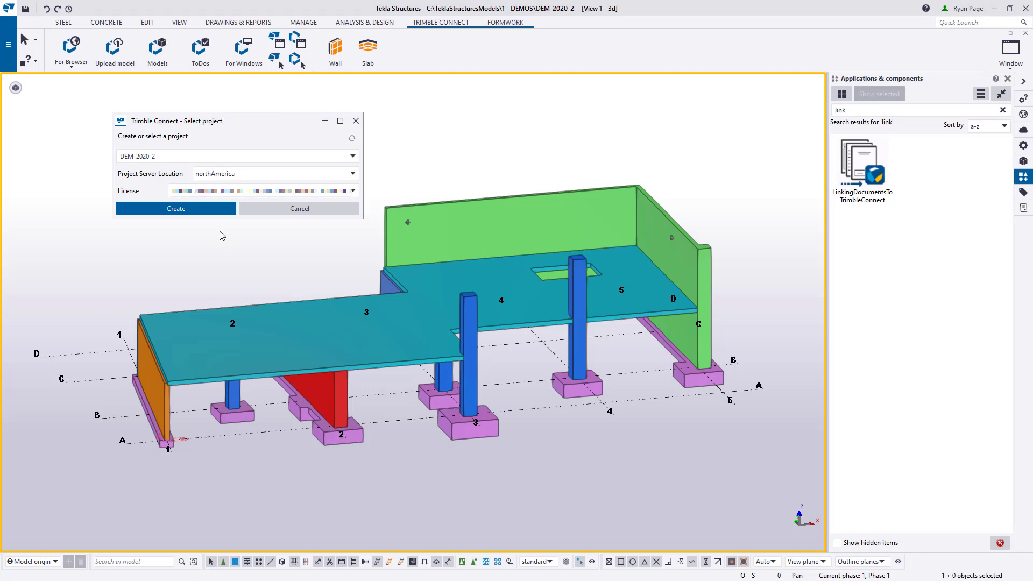
Create the project, then export IFC with TrimbleConnect settings, overwriting the existing LinkTC_Parts file.
{"action": "left_click", "coordinate": [198, 211]}
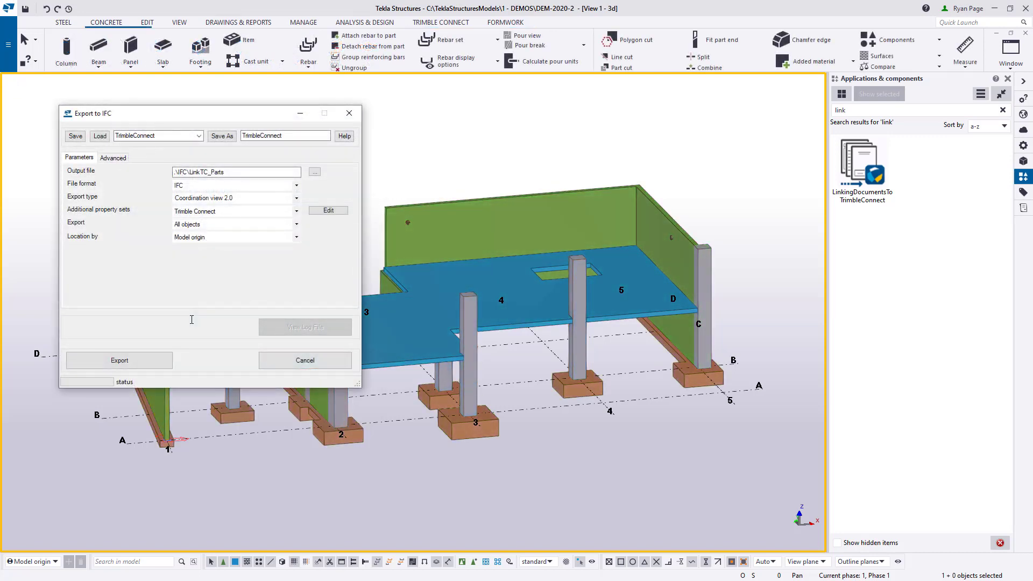
{"action": "left_click", "coordinate": [153, 368]}
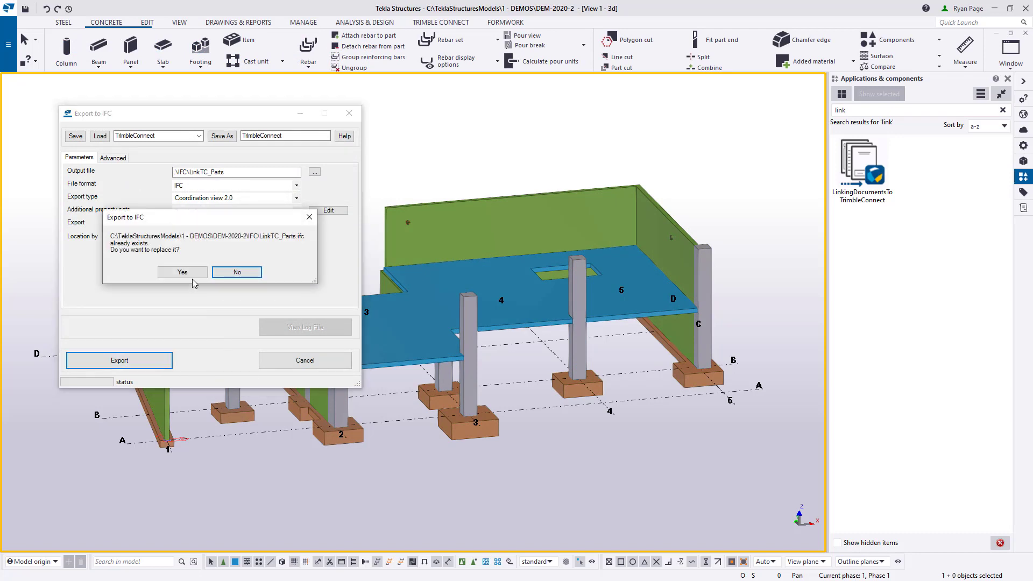
{"action": "left_click", "coordinate": [194, 274]}
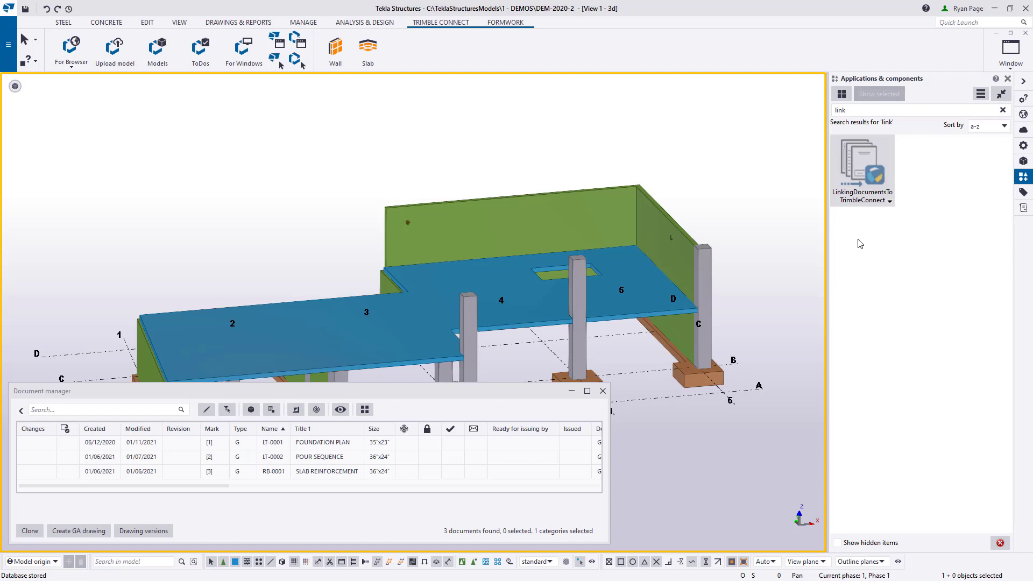
{"action": "left_click", "coordinate": [859, 243]}
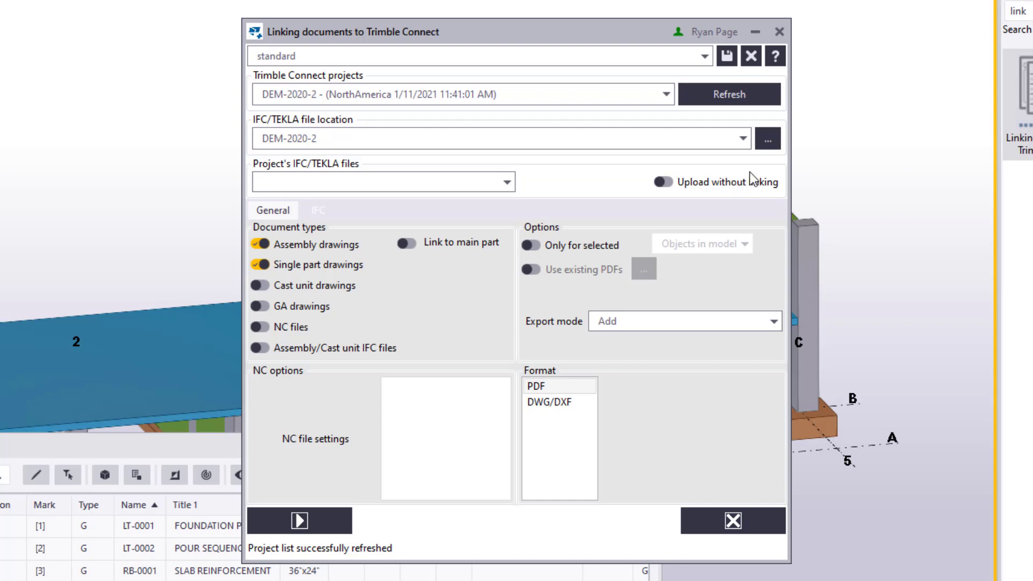
Check the DEM-2020-2 project's IFC/TEKLA files list, which turns out empty.
{"action": "left_click", "coordinate": [507, 182]}
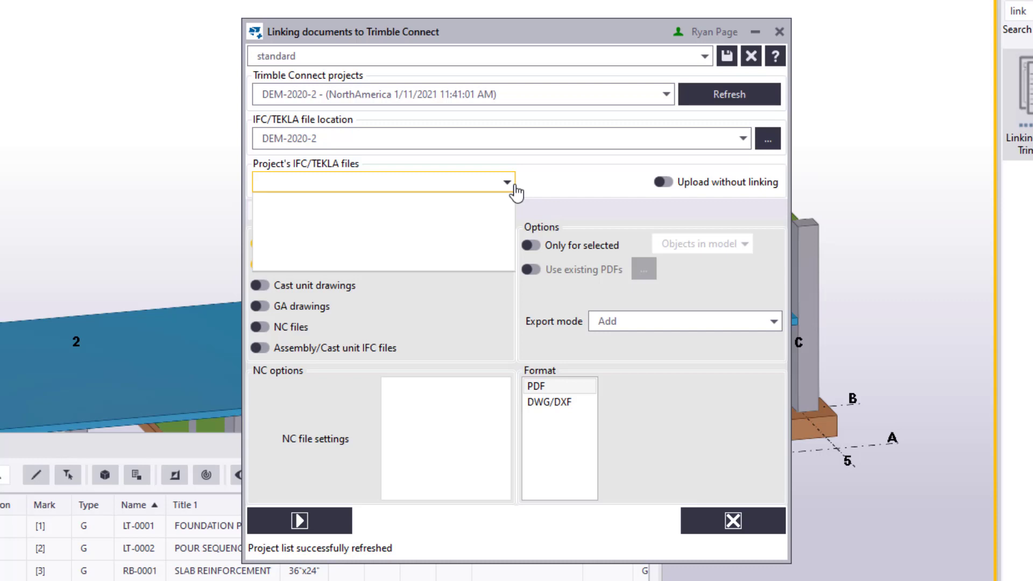
Set the IFC/TEKLA file location to the DEM-2020-2 IFC Files folder after browsing its subfolders.
{"action": "left_click", "coordinate": [513, 184]}
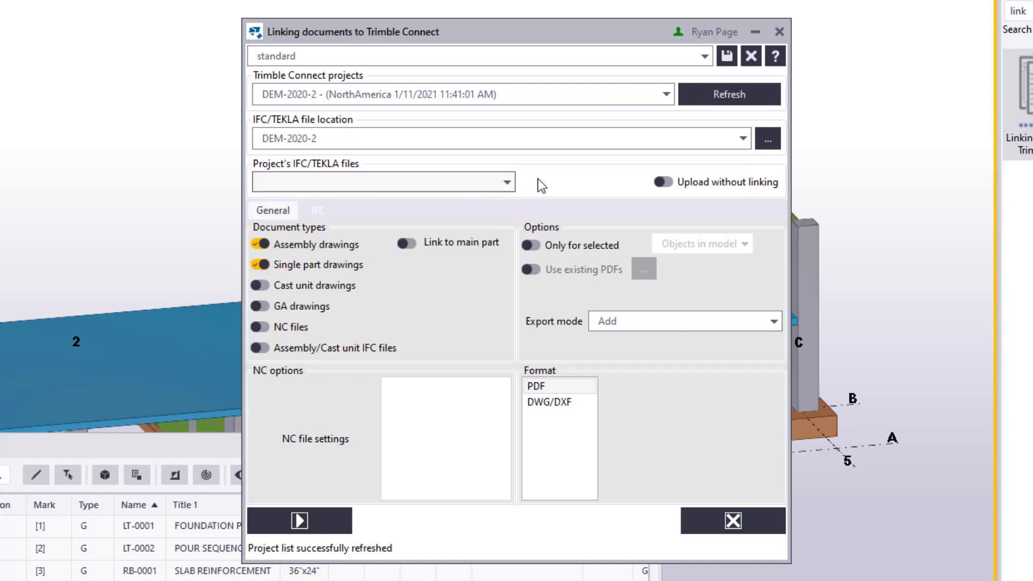
{"action": "left_click", "coordinate": [770, 143]}
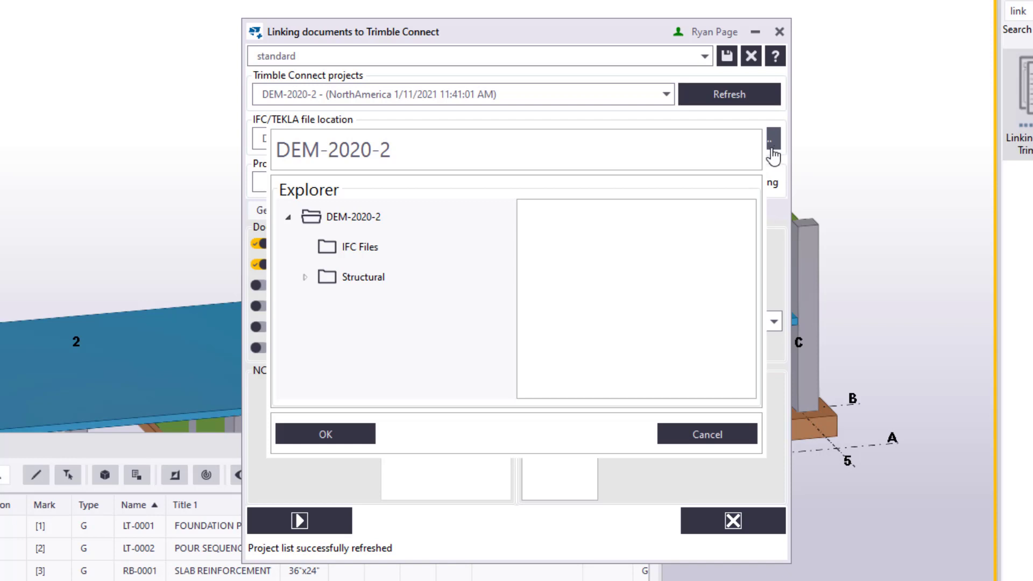
{"action": "left_click", "coordinate": [349, 247]}
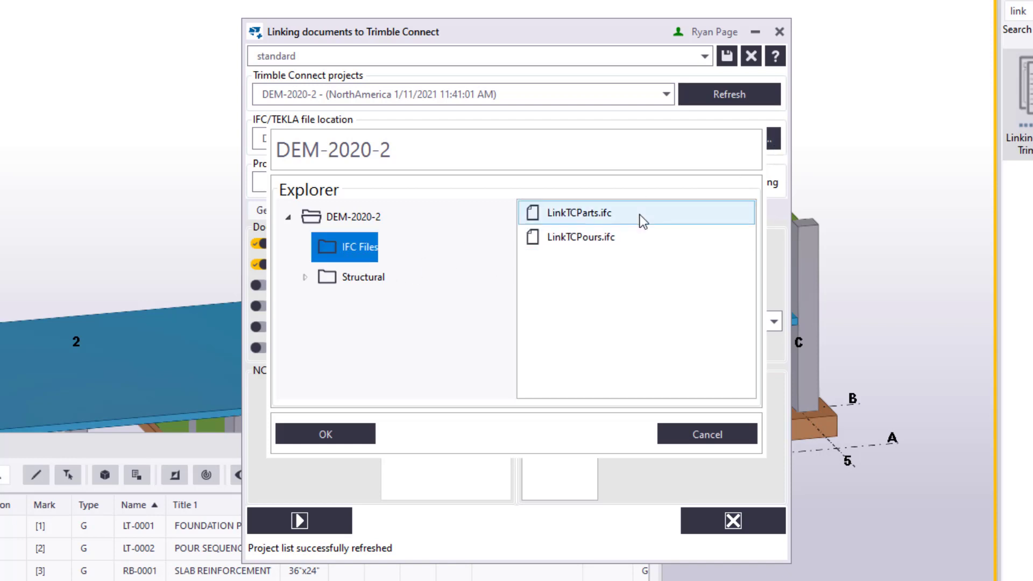
{"action": "left_click", "coordinate": [304, 277]}
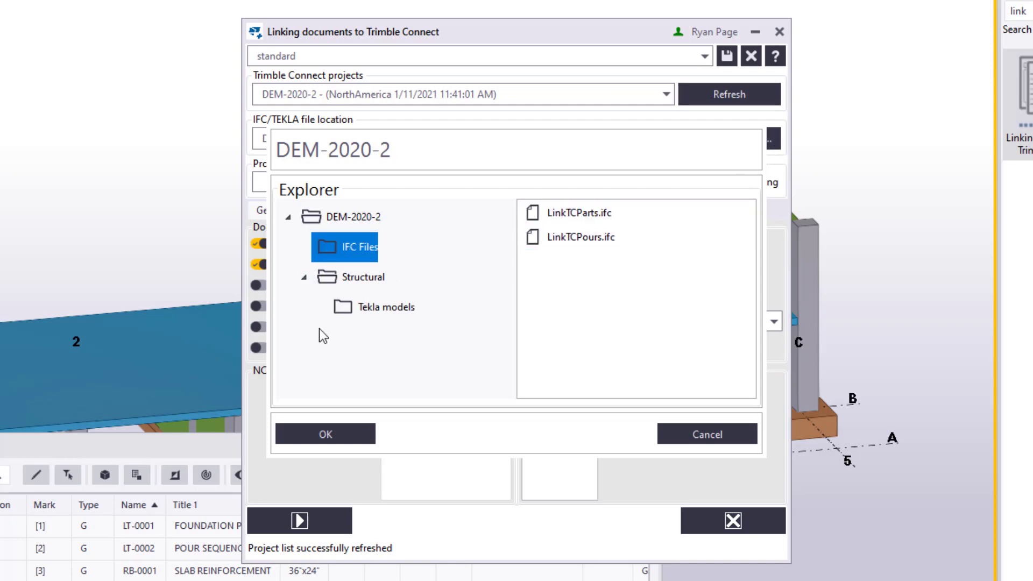
{"action": "left_click", "coordinate": [359, 306]}
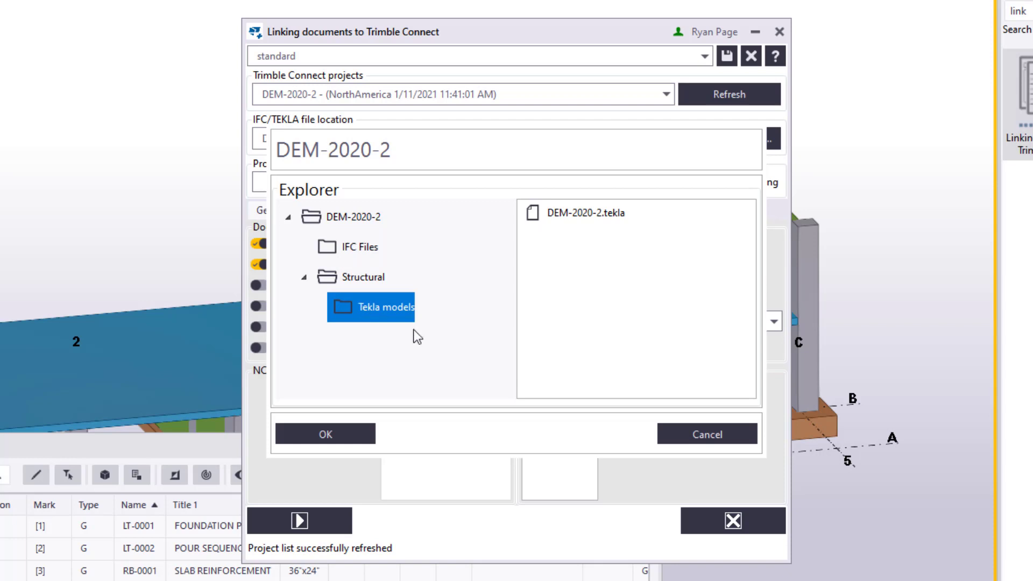
{"action": "left_click", "coordinate": [352, 247]}
{"action": "left_click", "coordinate": [345, 440]}
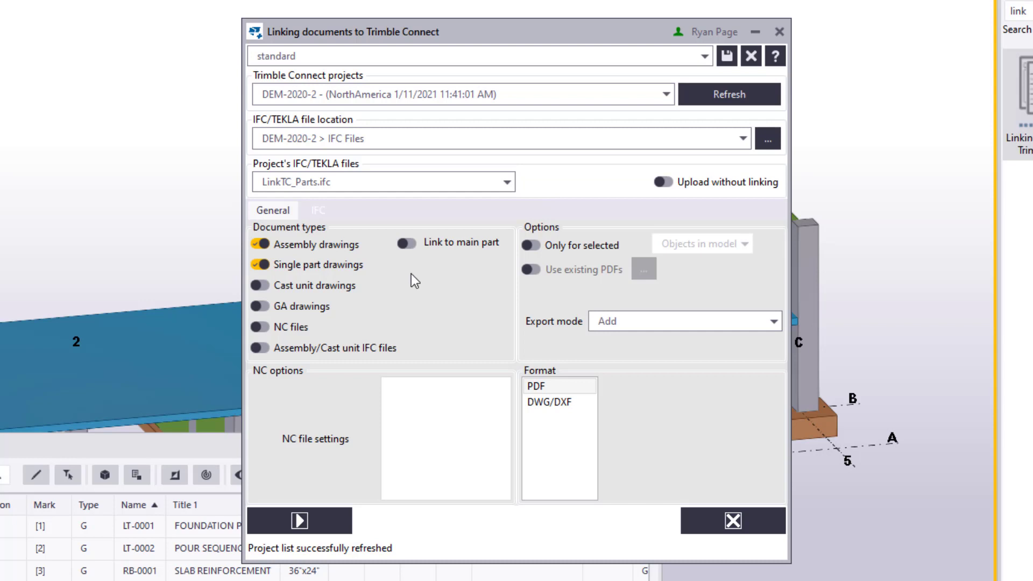
Link only GA drawings, not assembly or single part, reusing existing PlotFiles PDFs with export mode Add.
{"action": "left_click", "coordinate": [261, 245]}
{"action": "left_click", "coordinate": [262, 265]}
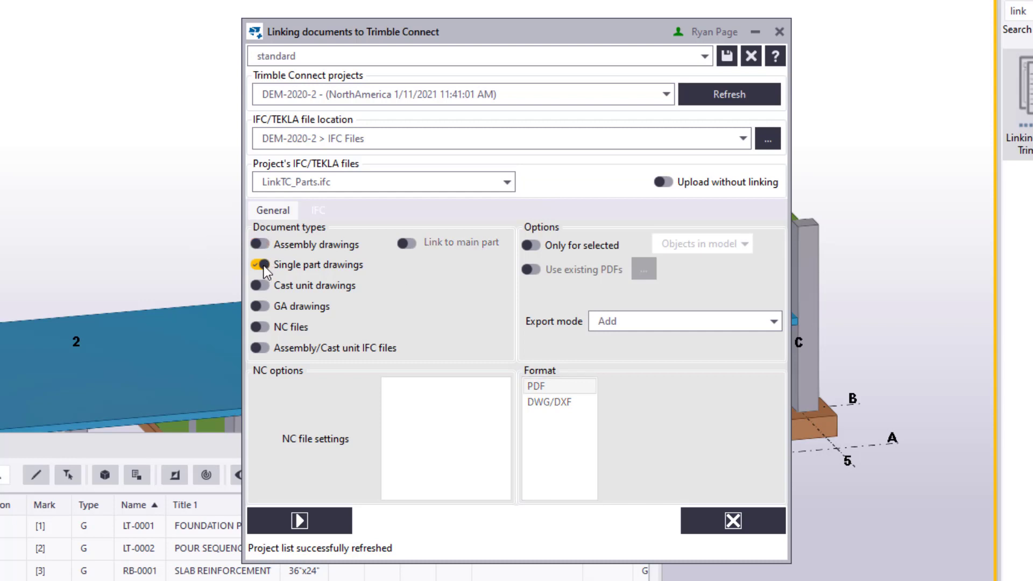
{"action": "left_click", "coordinate": [259, 306]}
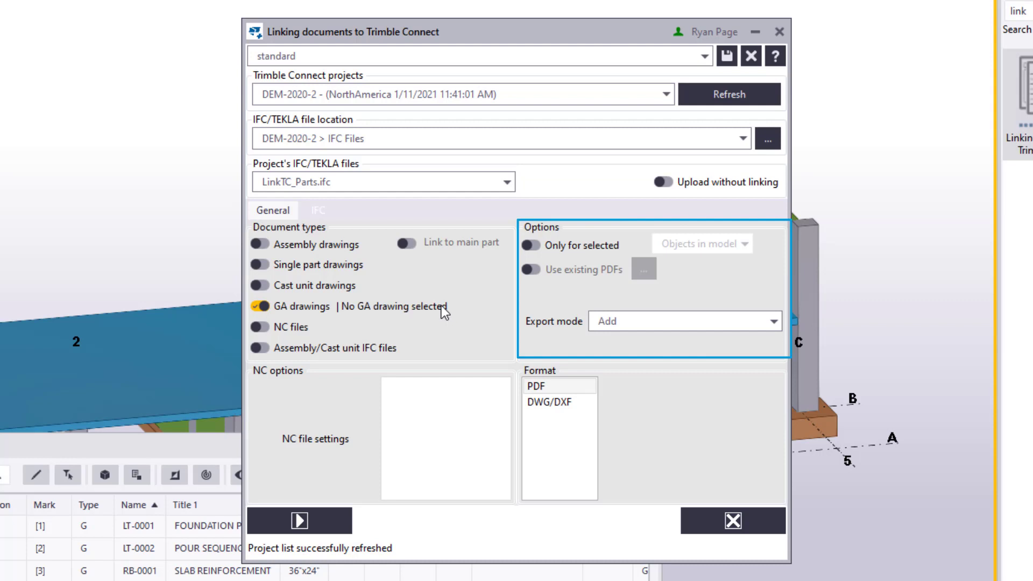
{"action": "left_click", "coordinate": [533, 247]}
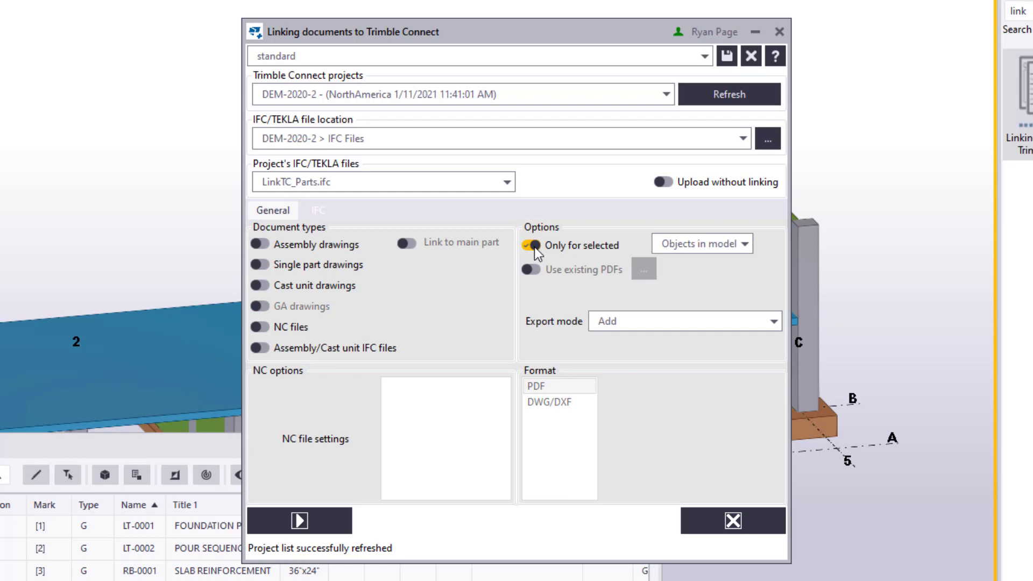
{"action": "left_click", "coordinate": [532, 246]}
{"action": "left_click", "coordinate": [260, 306]}
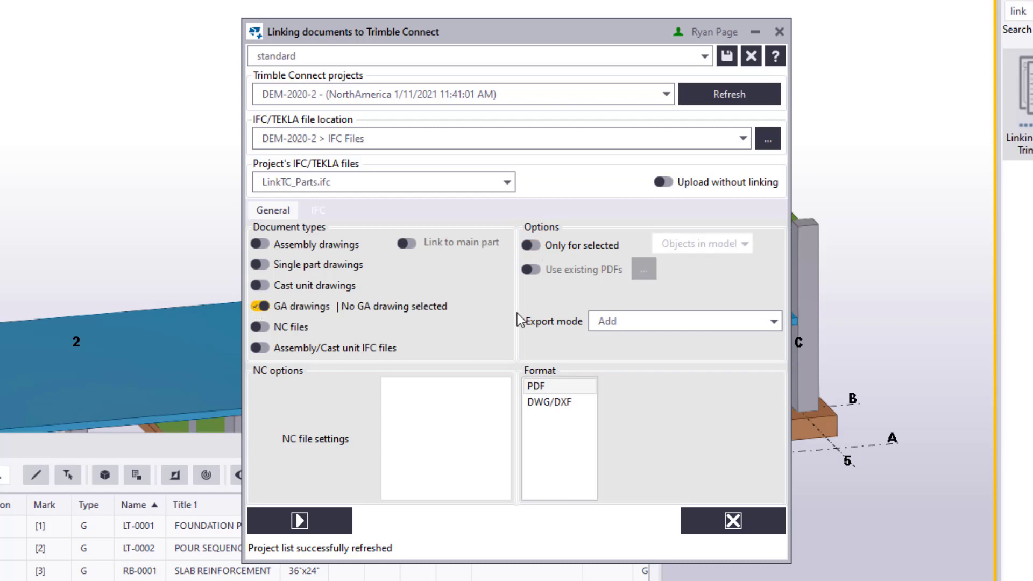
{"action": "left_click", "coordinate": [529, 269]}
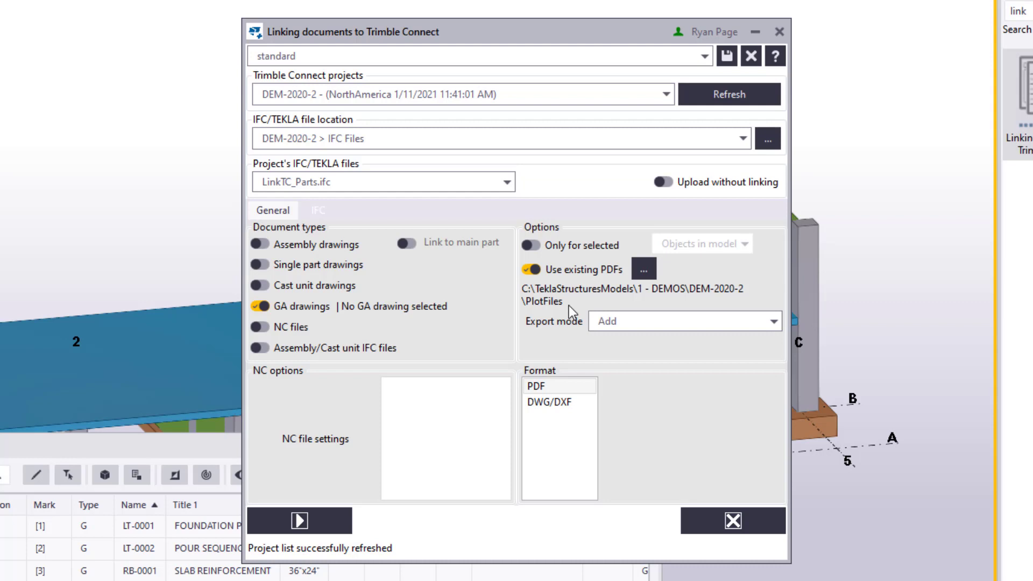
{"action": "left_click", "coordinate": [768, 329]}
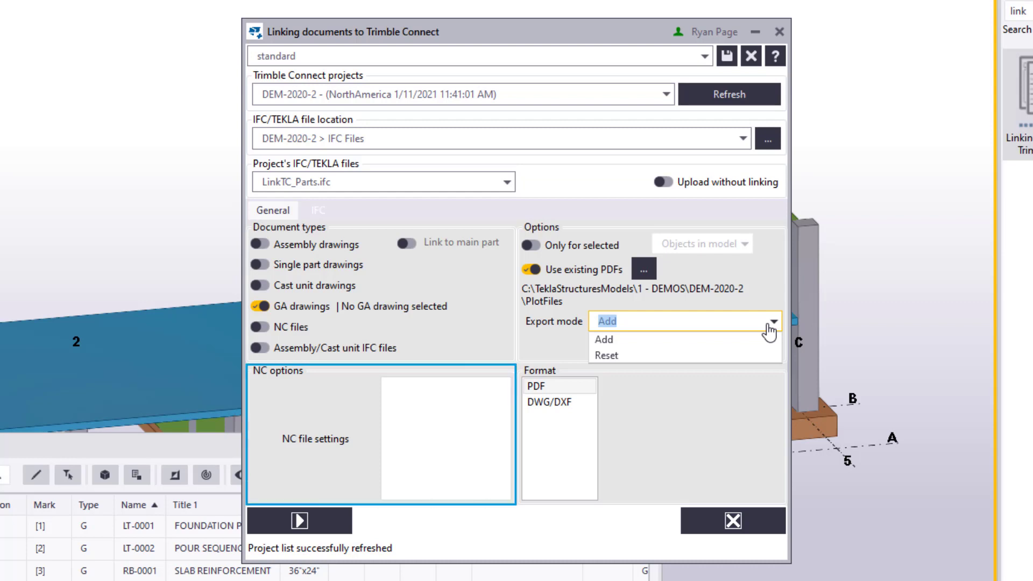
{"action": "left_click", "coordinate": [771, 324]}
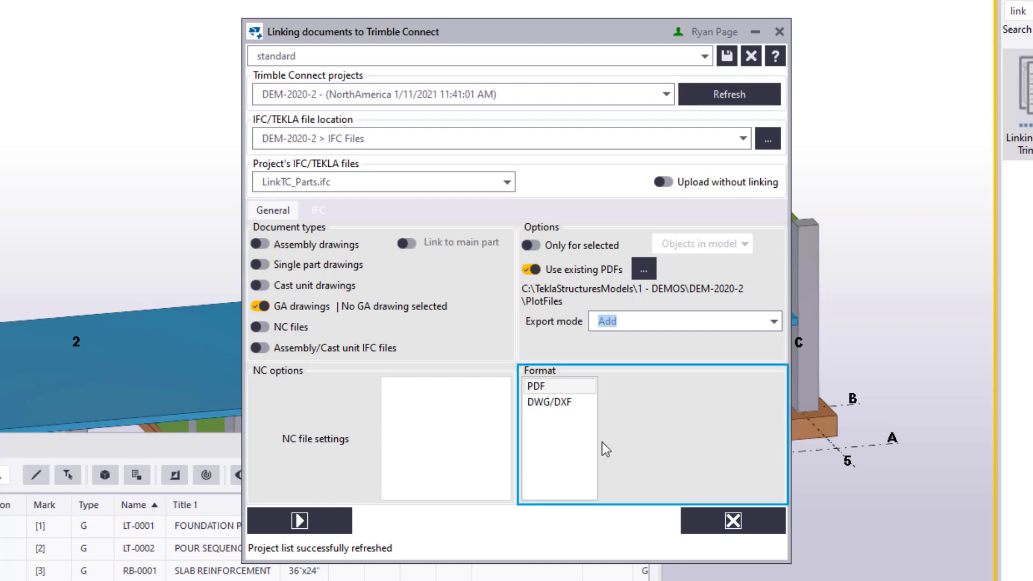
Select both DWG/DXF and PDF as output formats, keeping DWG Overlay as the DWG type.
{"action": "left_click", "coordinate": [555, 399]}
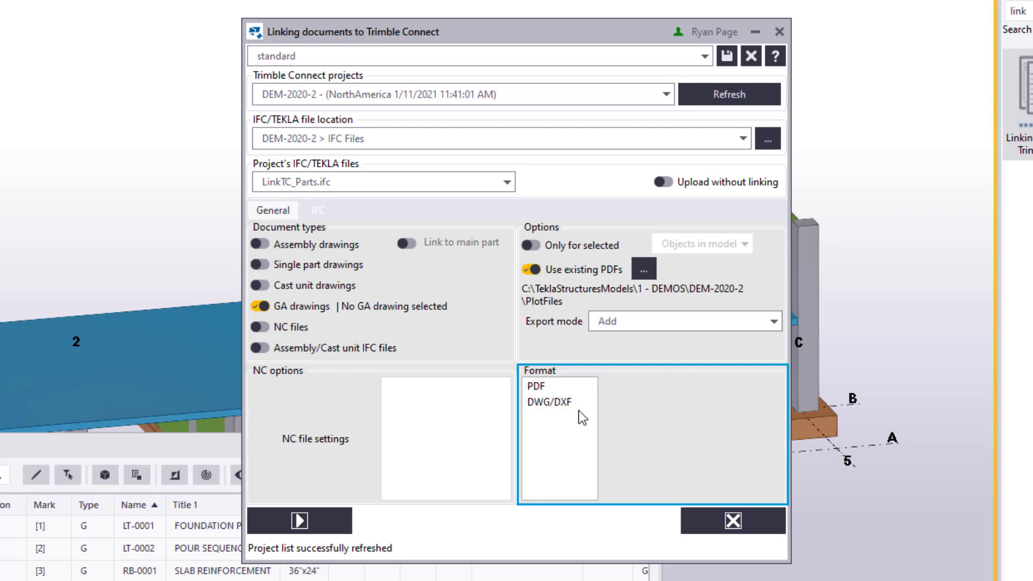
{"action": "left_click", "coordinate": [576, 409]}
{"action": "left_click", "coordinate": [567, 387]}
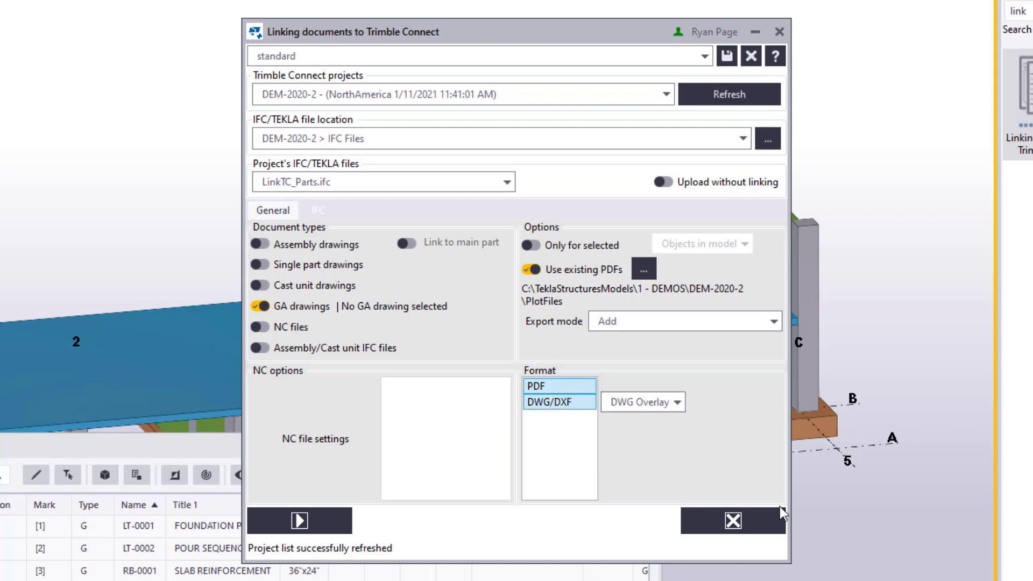
{"action": "left_click", "coordinate": [663, 405]}
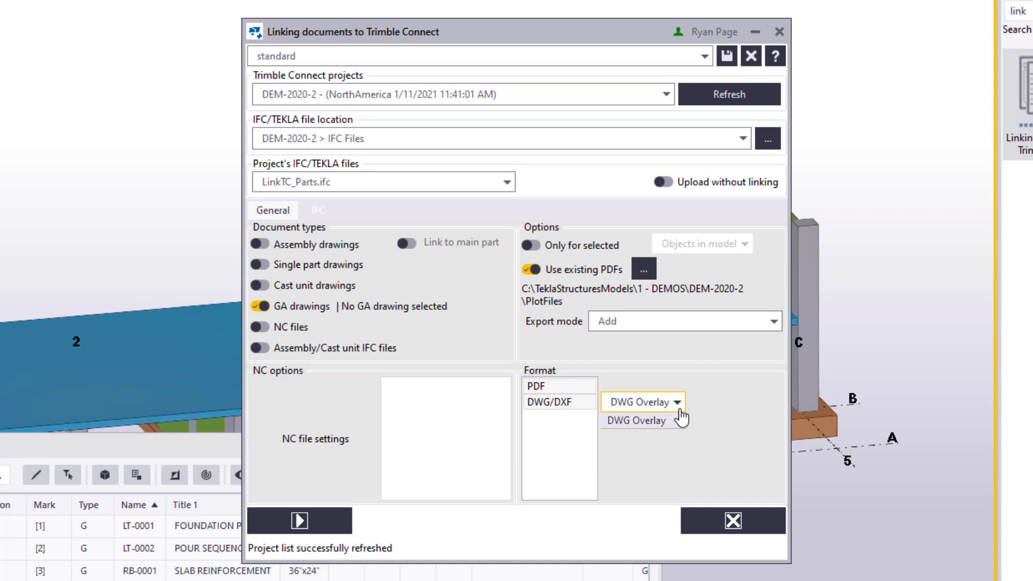
{"action": "left_click", "coordinate": [658, 421]}
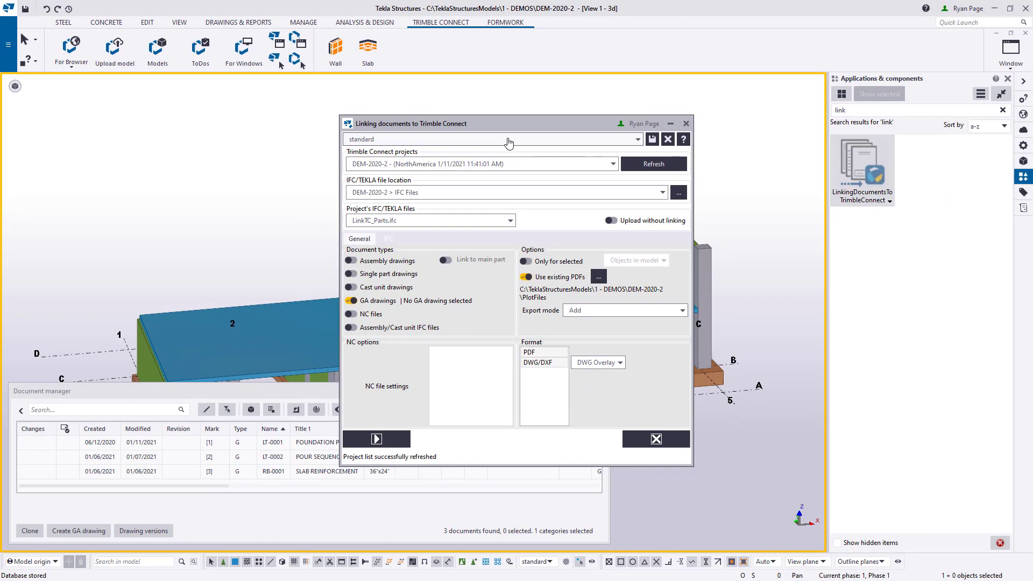
Select drawing LT-0001, reopen the LinkingDocumentsToTrimbleConnect tool and run the linking.
{"action": "left_click", "coordinate": [174, 446]}
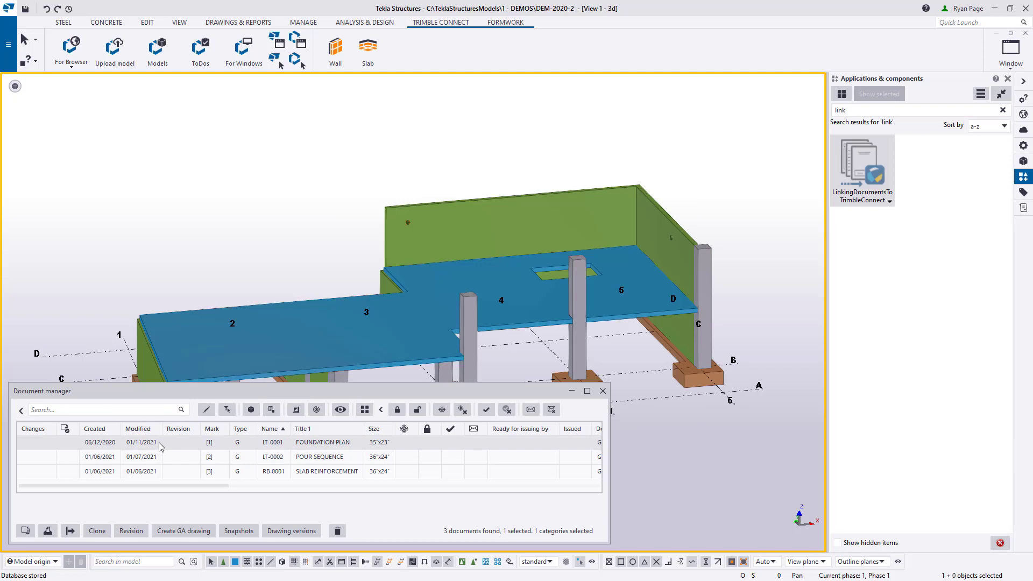
{"action": "double_click", "coordinate": [877, 180]}
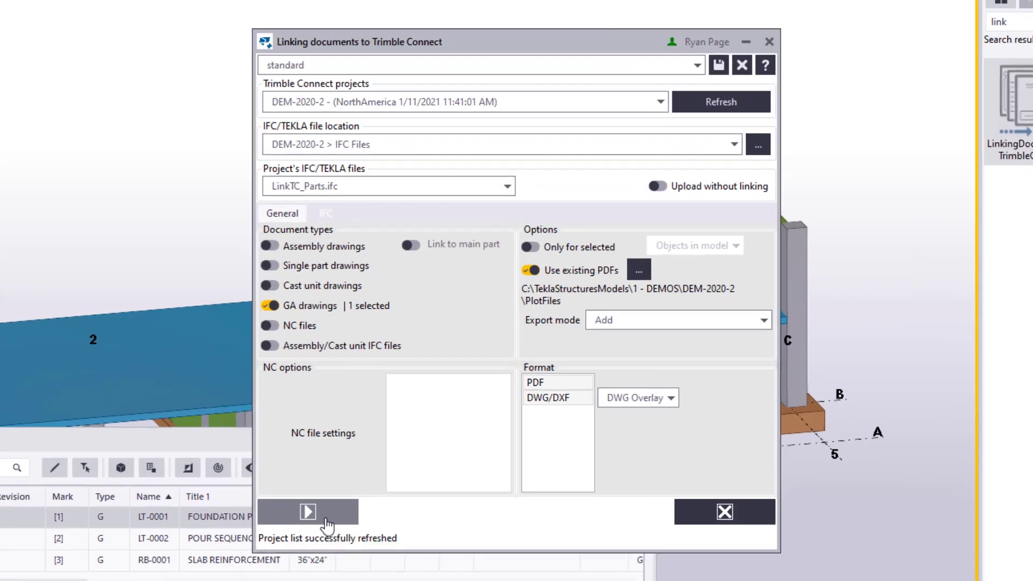
{"action": "left_click", "coordinate": [327, 520]}
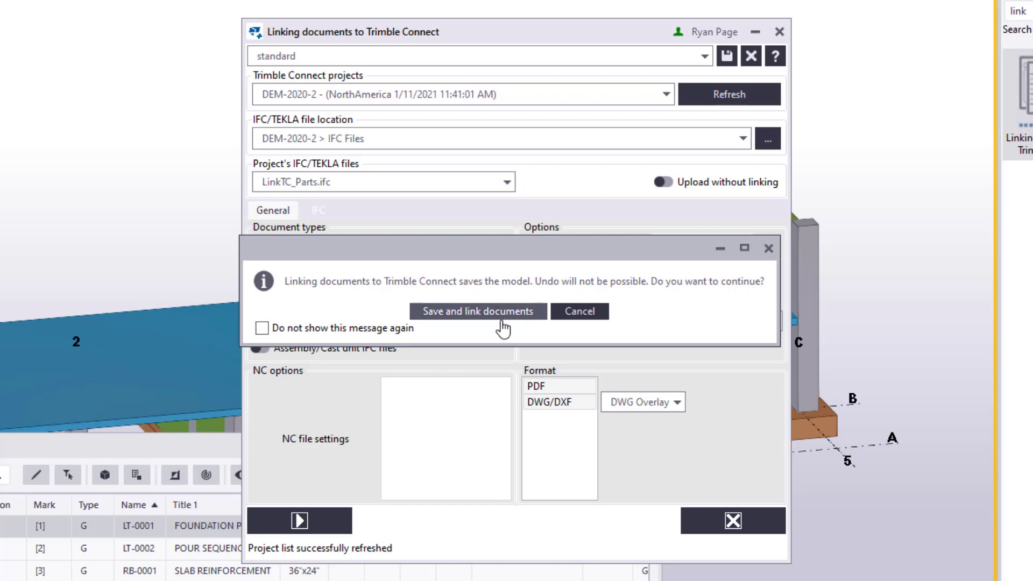
Save the model and link the GA drawing documents to Trimble Connect.
{"action": "left_click", "coordinate": [502, 317]}
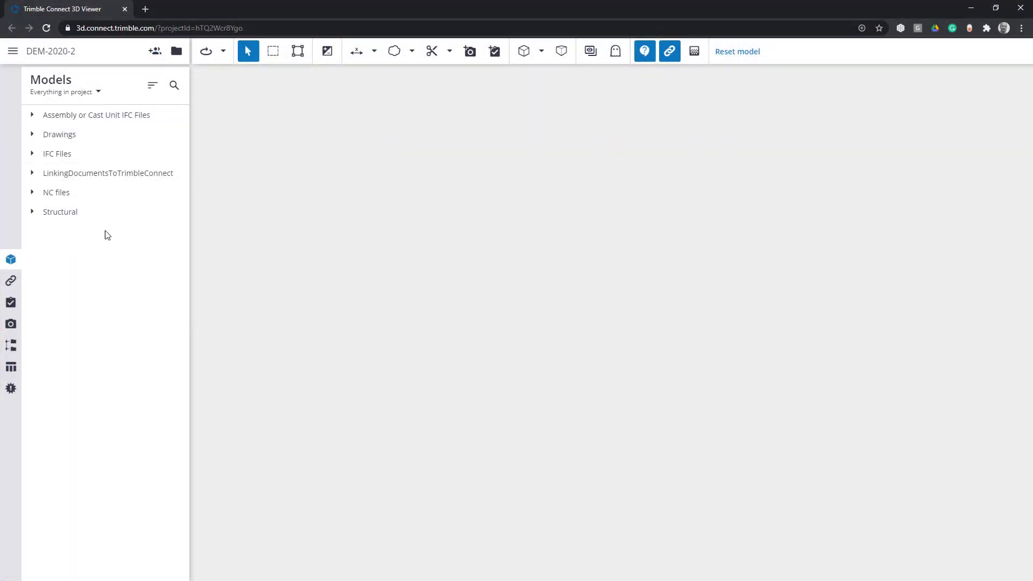
Expand IFC Files, Structural and Tekla models, leaving only LinkTC_Parts.ifc visible in 3D.
{"action": "left_click", "coordinate": [35, 156]}
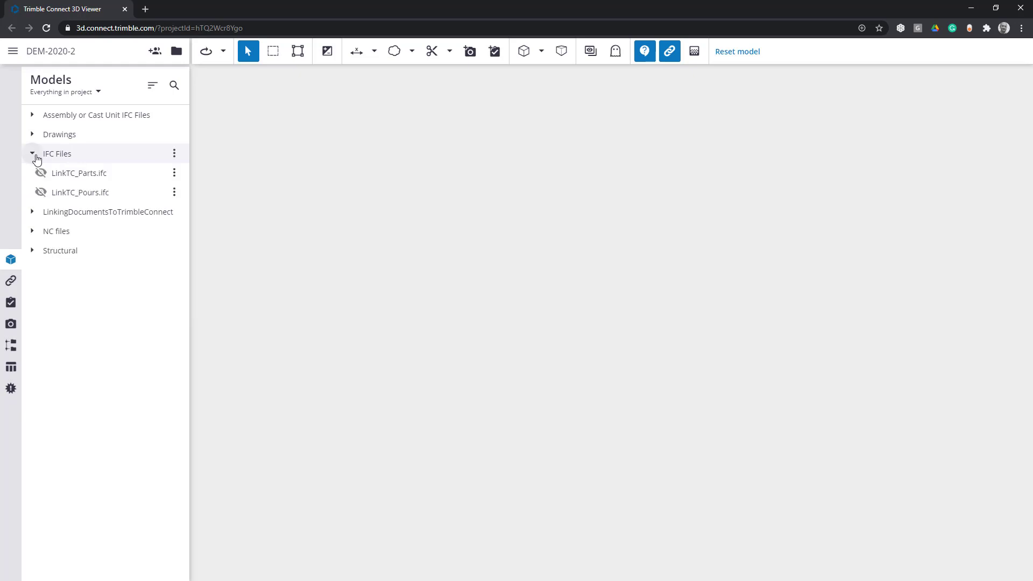
{"action": "left_click", "coordinate": [33, 251]}
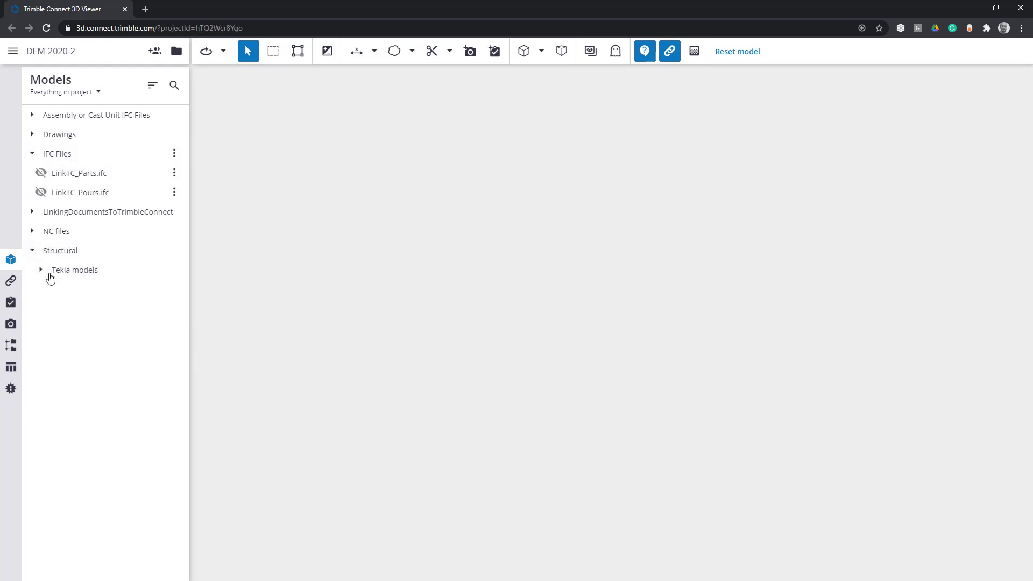
{"action": "left_click", "coordinate": [48, 273]}
{"action": "left_click", "coordinate": [50, 290]}
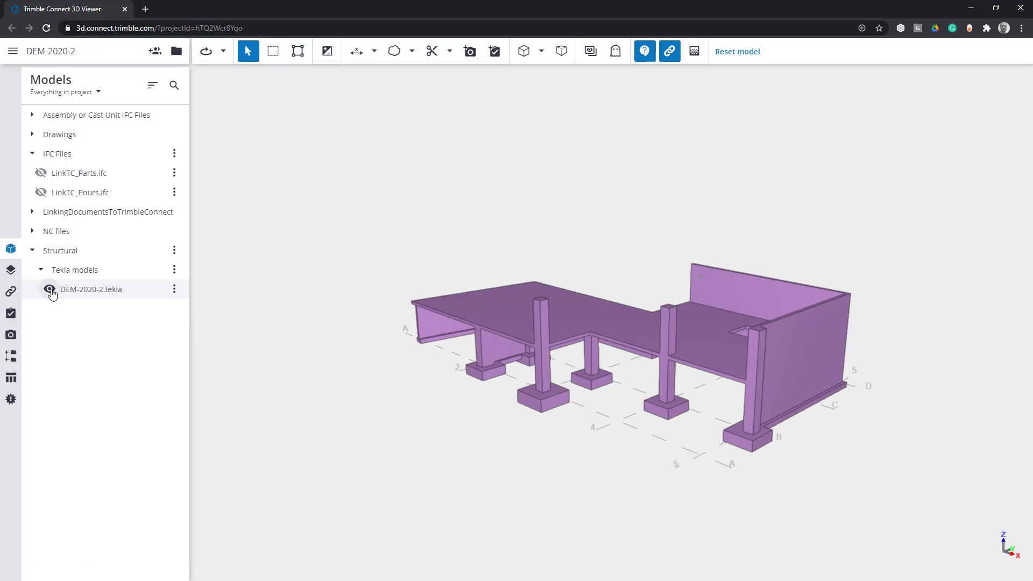
{"action": "left_click", "coordinate": [50, 289]}
{"action": "left_click", "coordinate": [41, 193]}
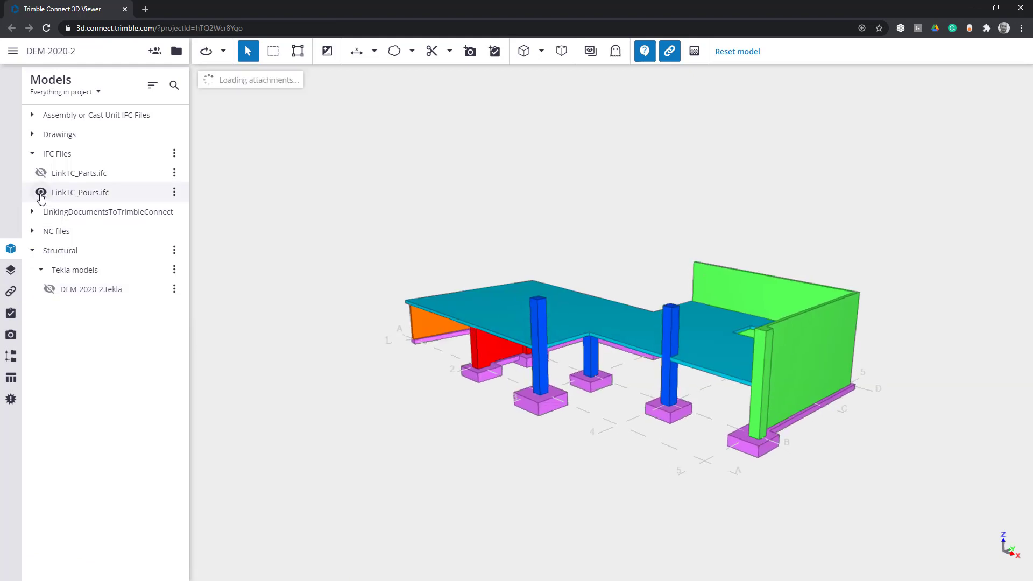
{"action": "left_click", "coordinate": [40, 193]}
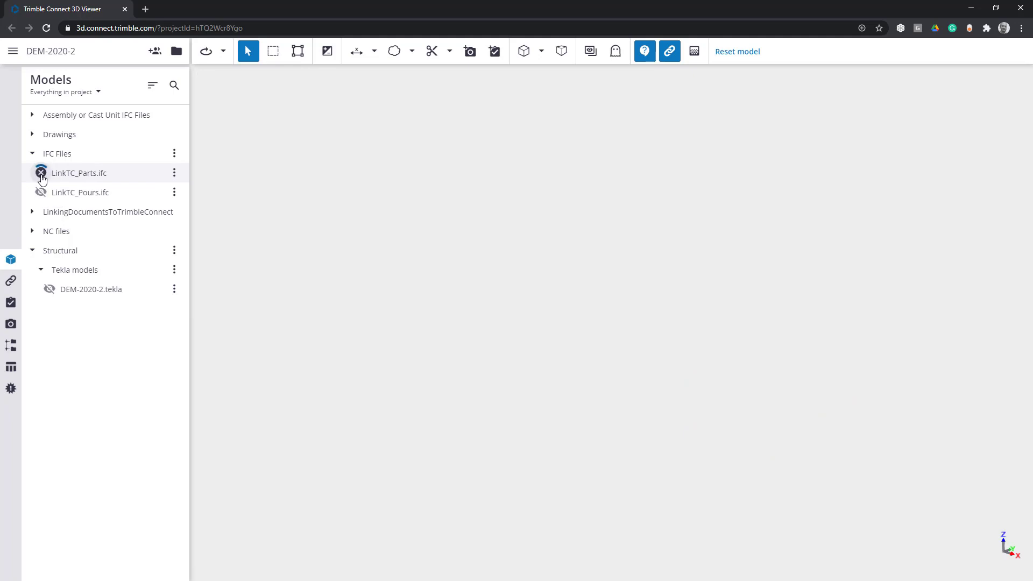
{"action": "left_click", "coordinate": [41, 173]}
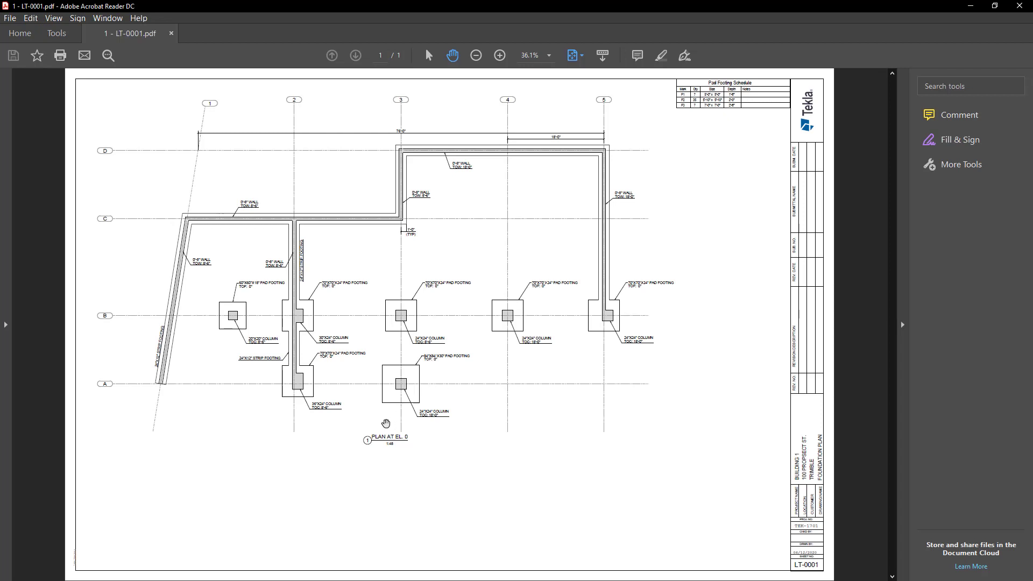
{"action": "scroll", "coordinate": [373, 371], "scroll_direction": "up", "scroll_amount": 2, "text": "ctrl"}
{"action": "scroll", "coordinate": [611, 493], "scroll_direction": "up", "scroll_amount": 3}
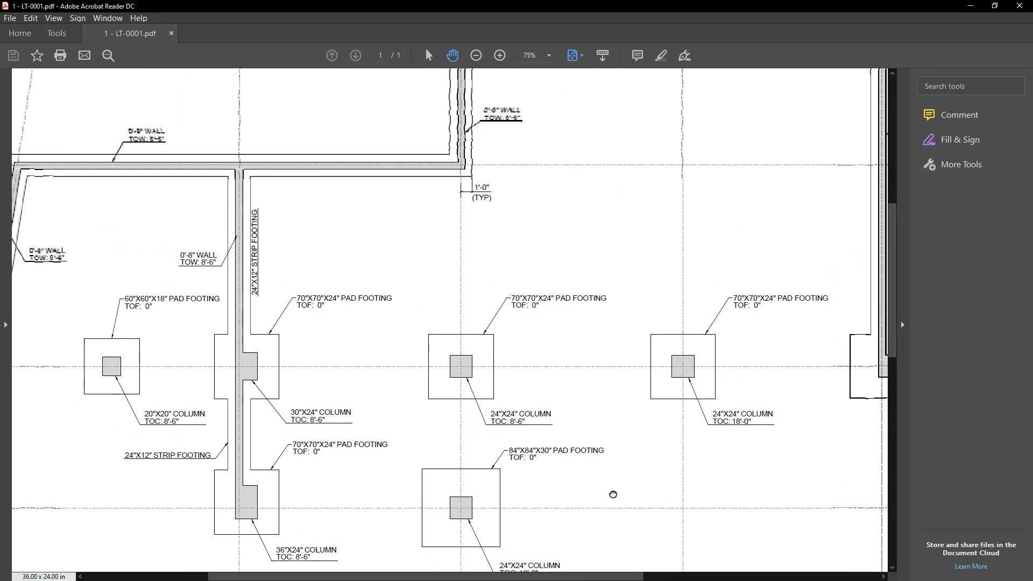
{"action": "scroll", "coordinate": [593, 376], "scroll_direction": "down", "scroll_amount": 1, "text": "ctrl"}
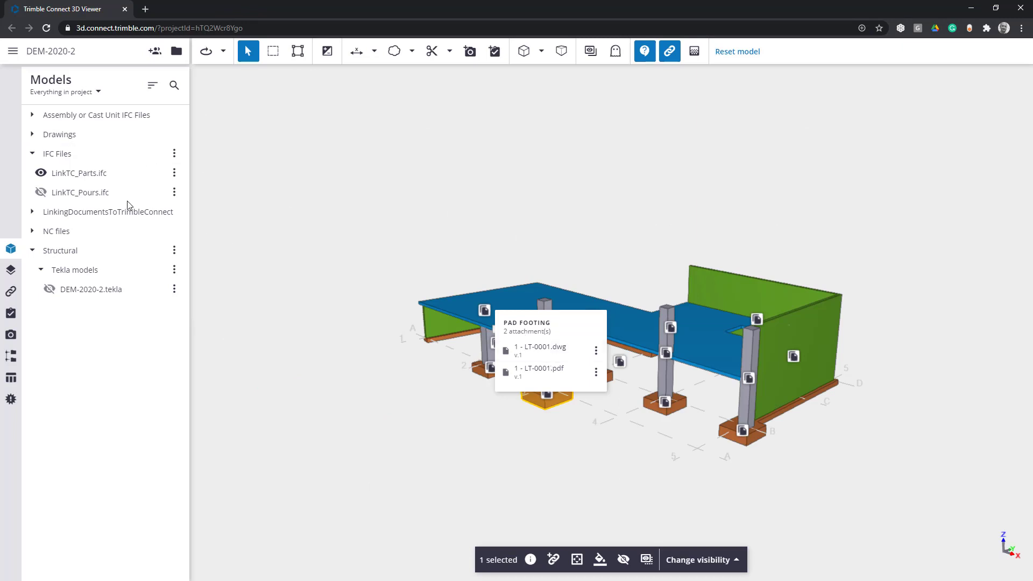
Show 1 - LT-0001.dwg from Drawings > DwgDxfFolder > DwgDxfGADrawings and view it beneath the footings.
{"action": "left_click", "coordinate": [32, 135]}
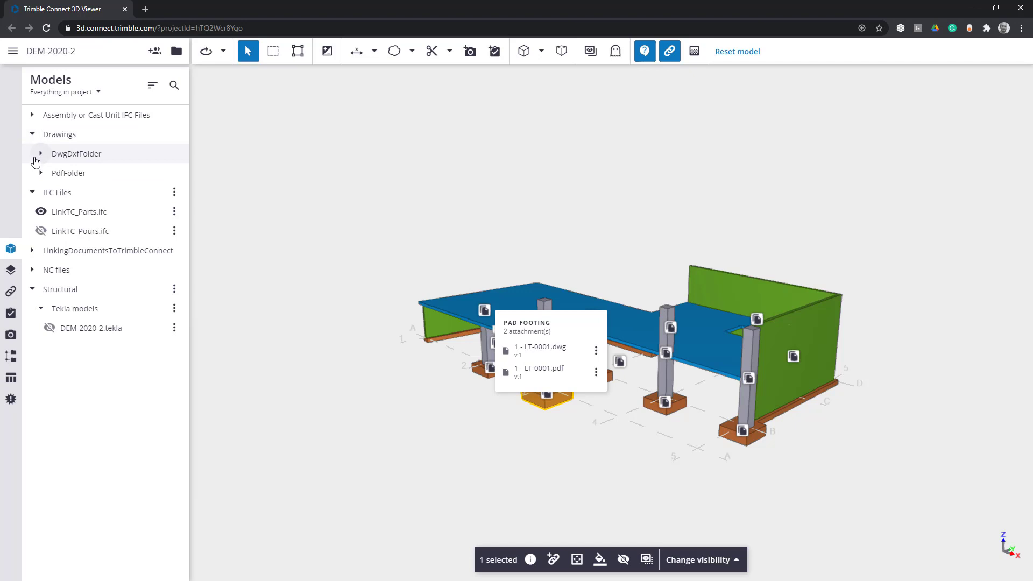
{"action": "left_click", "coordinate": [41, 153]}
{"action": "left_click", "coordinate": [50, 173]}
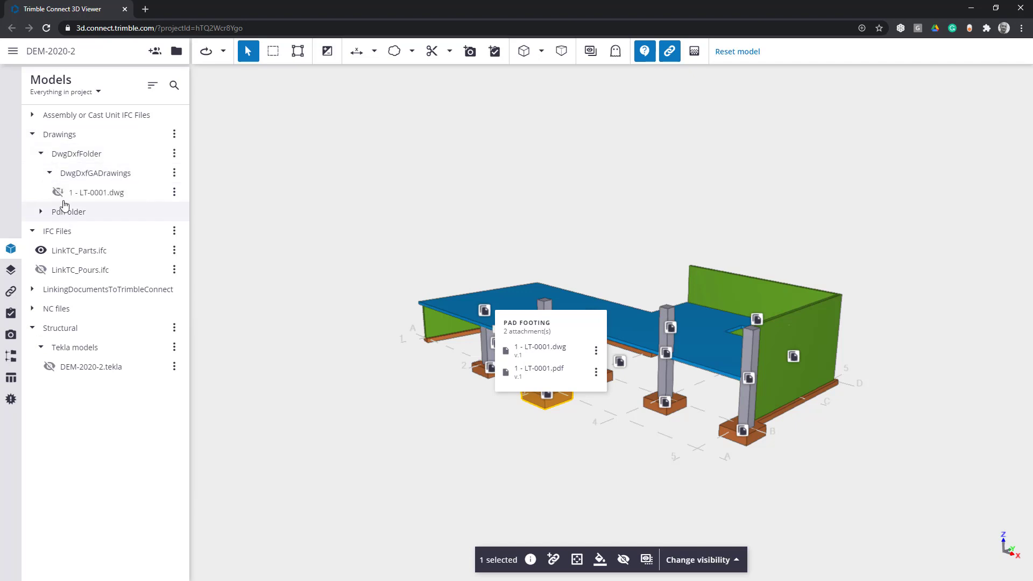
{"action": "left_click", "coordinate": [58, 192]}
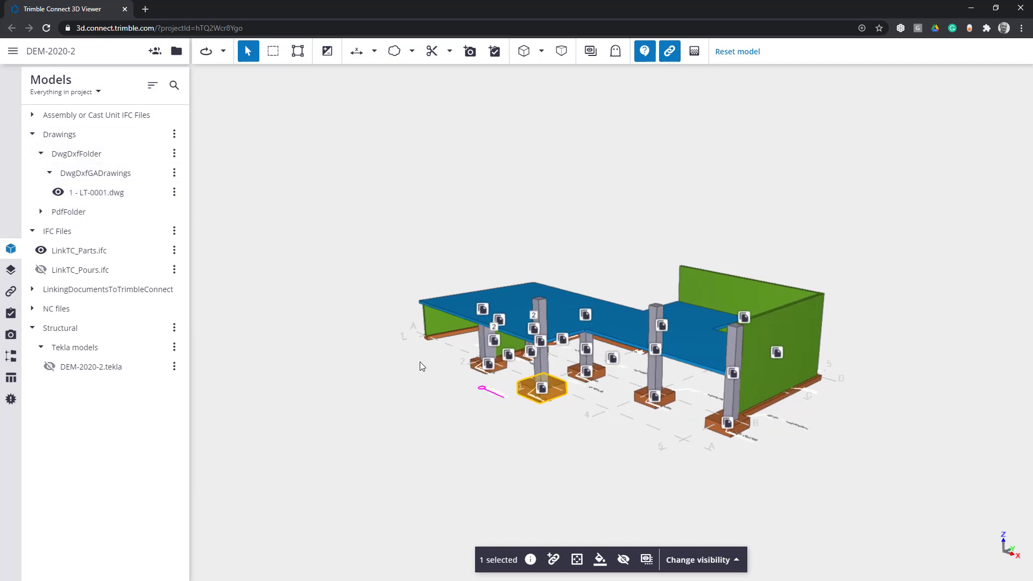
{"action": "scroll", "coordinate": [576, 434], "scroll_direction": "up", "scroll_amount": 3}
{"action": "left_click_drag", "start_coordinate": [466, 399], "coordinate": [573, 440]}
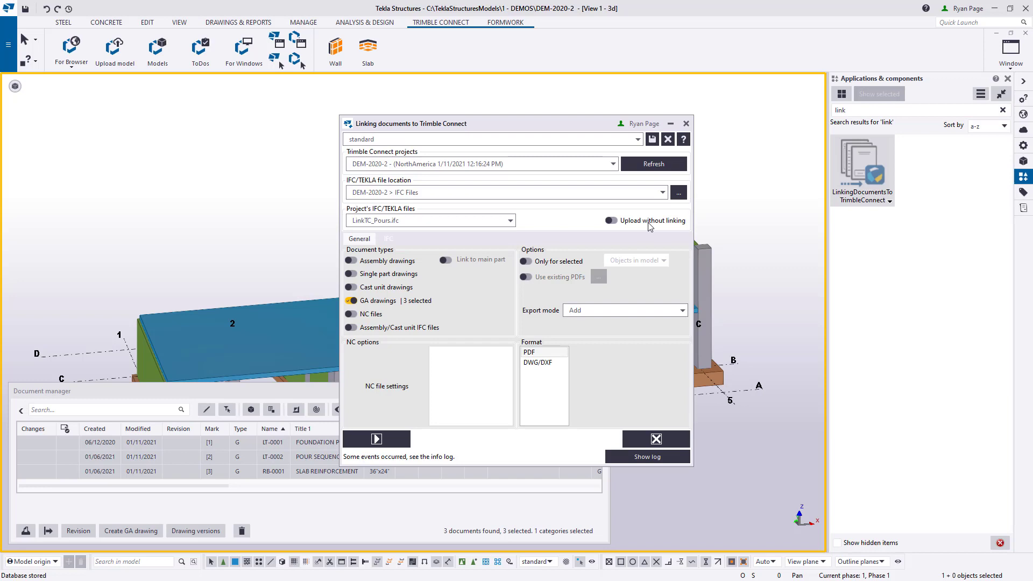
Set the IFC/TEKLA file location to Structural > Tekla models > DEM-2020-2.tekla and run the linking.
{"action": "left_click", "coordinate": [679, 192]}
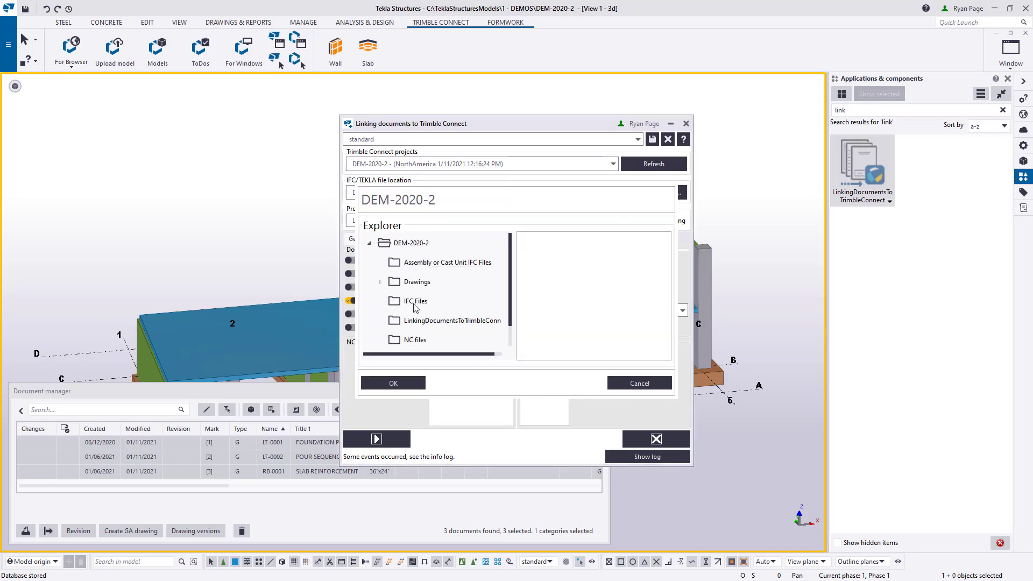
{"action": "scroll", "coordinate": [423, 323], "scroll_direction": "down", "scroll_amount": 1}
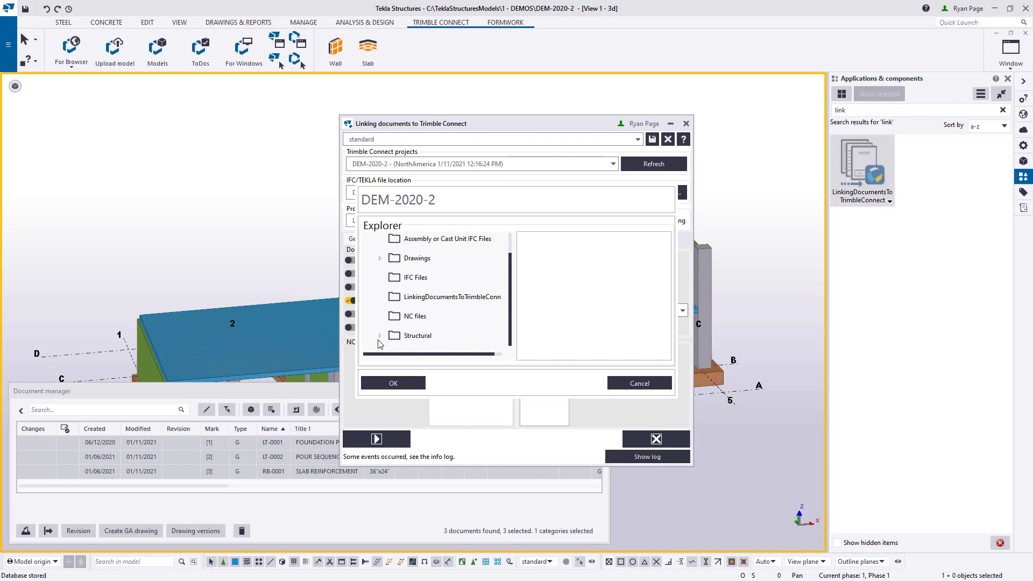
{"action": "left_click", "coordinate": [380, 335]}
{"action": "left_click", "coordinate": [418, 337]}
{"action": "left_click", "coordinate": [564, 244]}
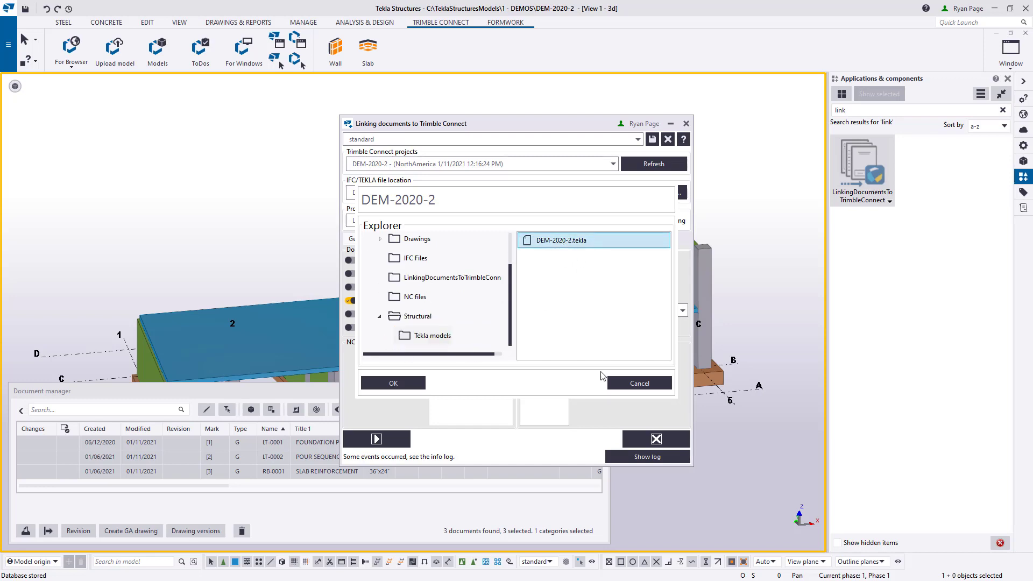
{"action": "left_click", "coordinate": [400, 383]}
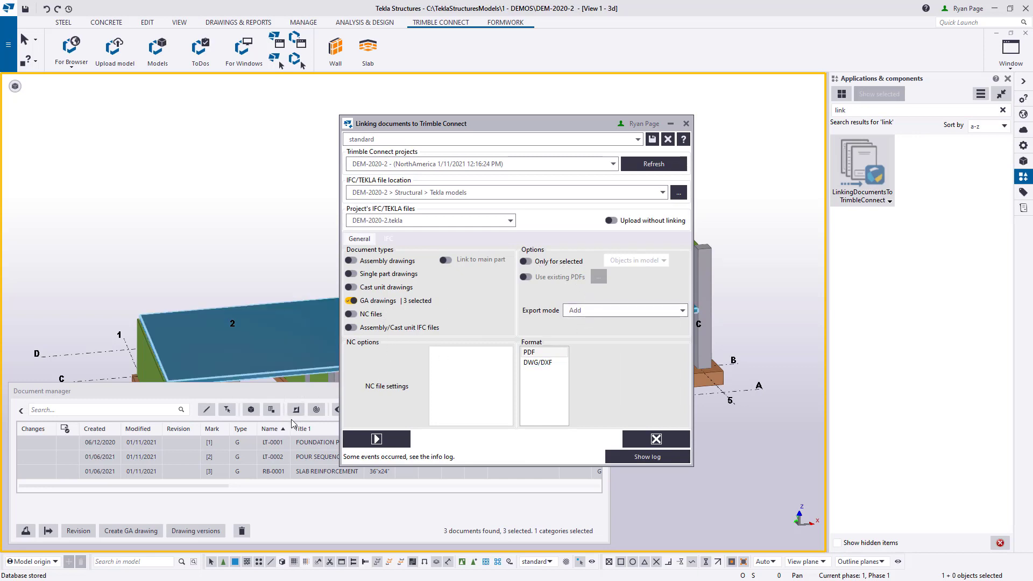
{"action": "left_click", "coordinate": [405, 442]}
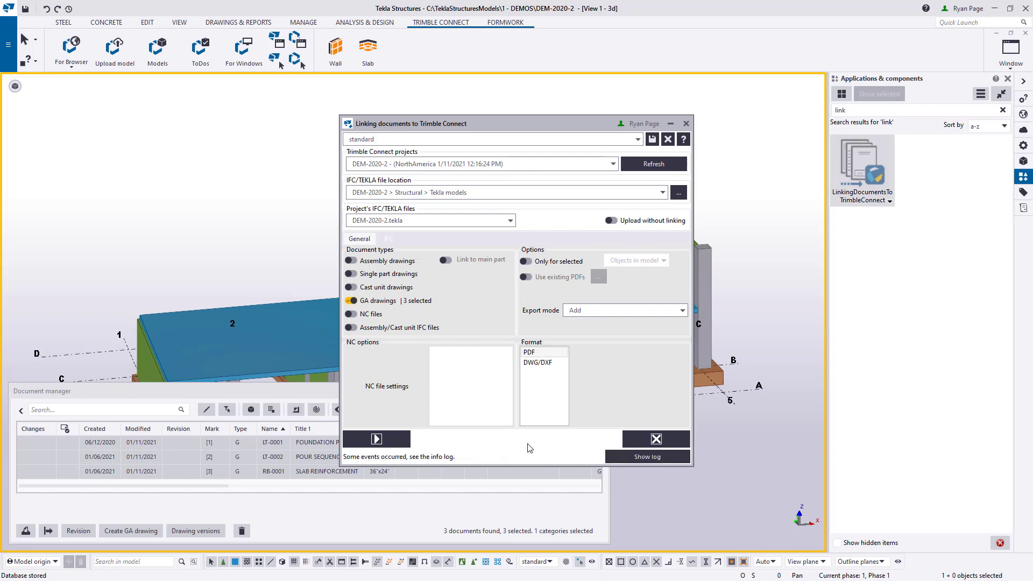
Convert and display DEM-2020-2.tekla from Structural > Tekla models, then list an assembly's attached drawings.
{"action": "left_click", "coordinate": [71, 47]}
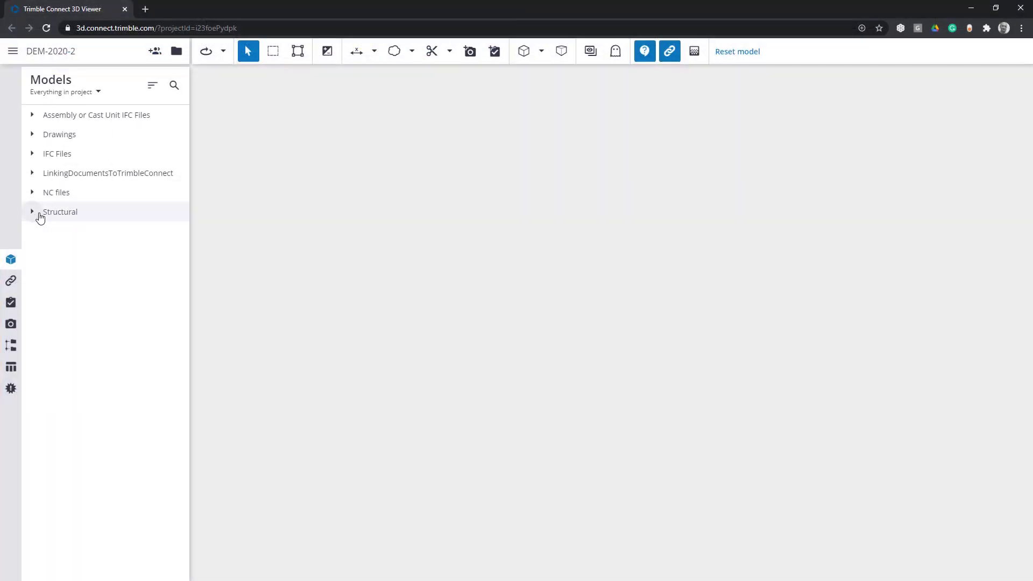
{"action": "left_click", "coordinate": [39, 214]}
{"action": "left_click", "coordinate": [40, 236]}
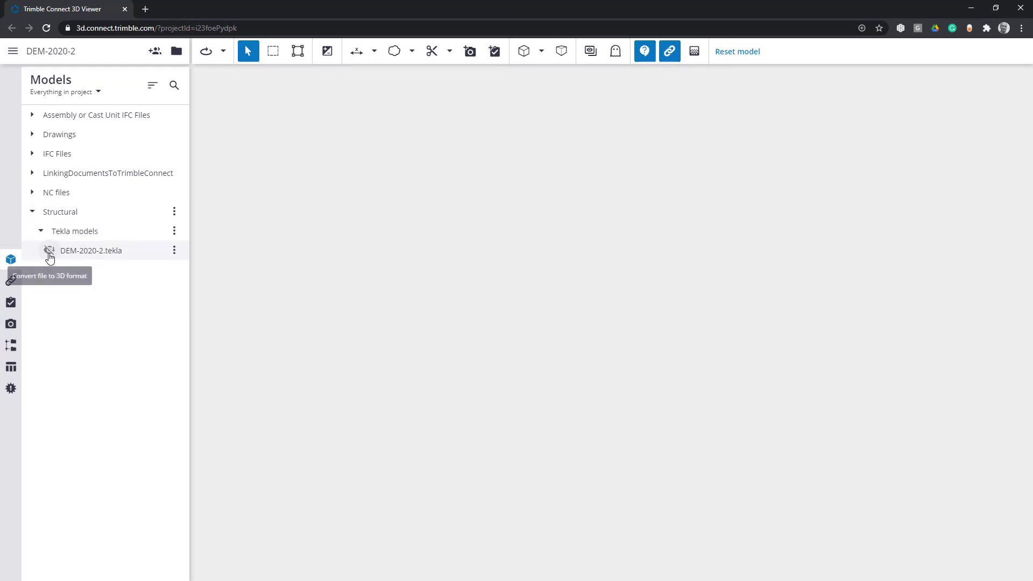
{"action": "left_click", "coordinate": [49, 252]}
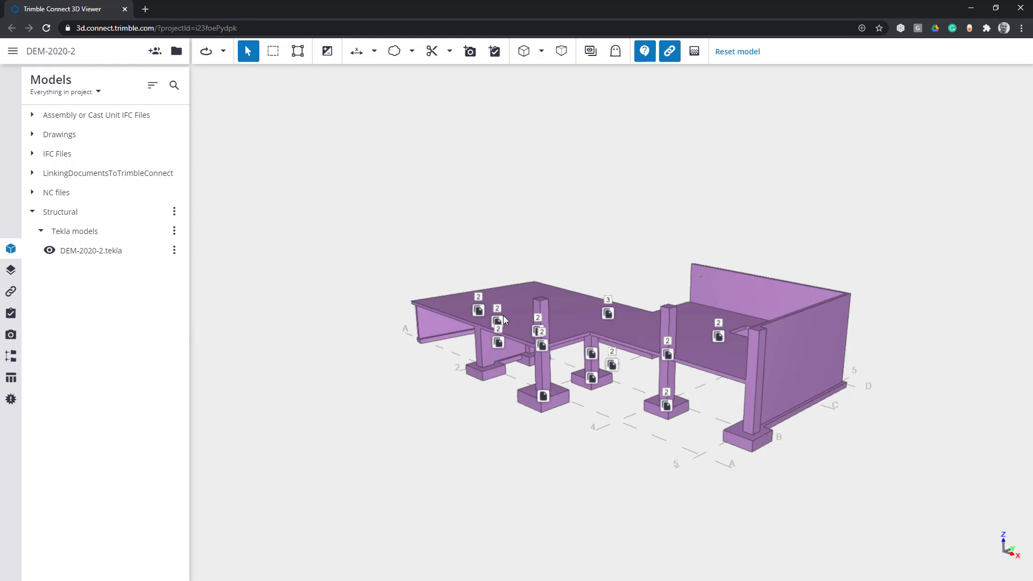
{"action": "left_click", "coordinate": [503, 317]}
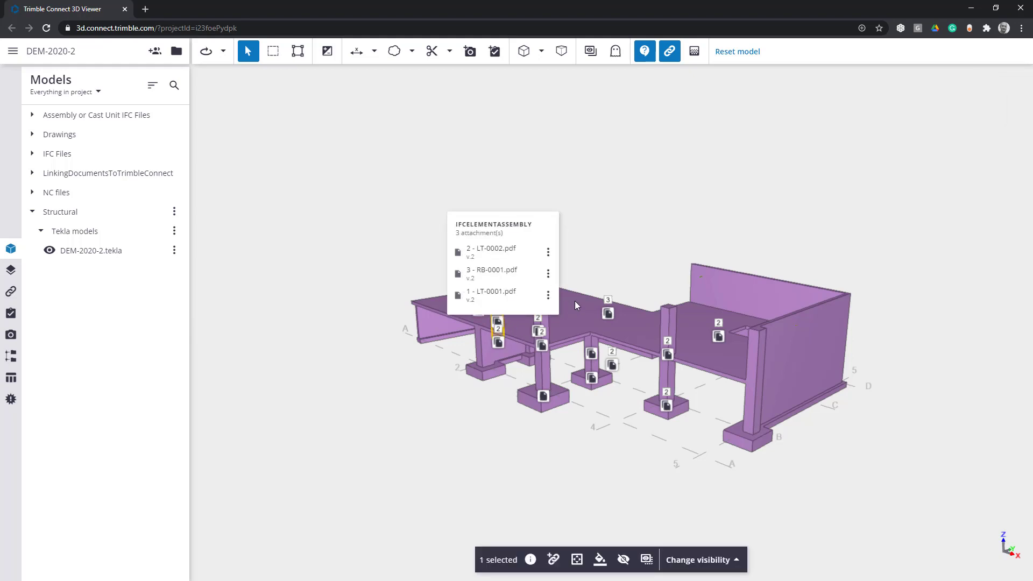